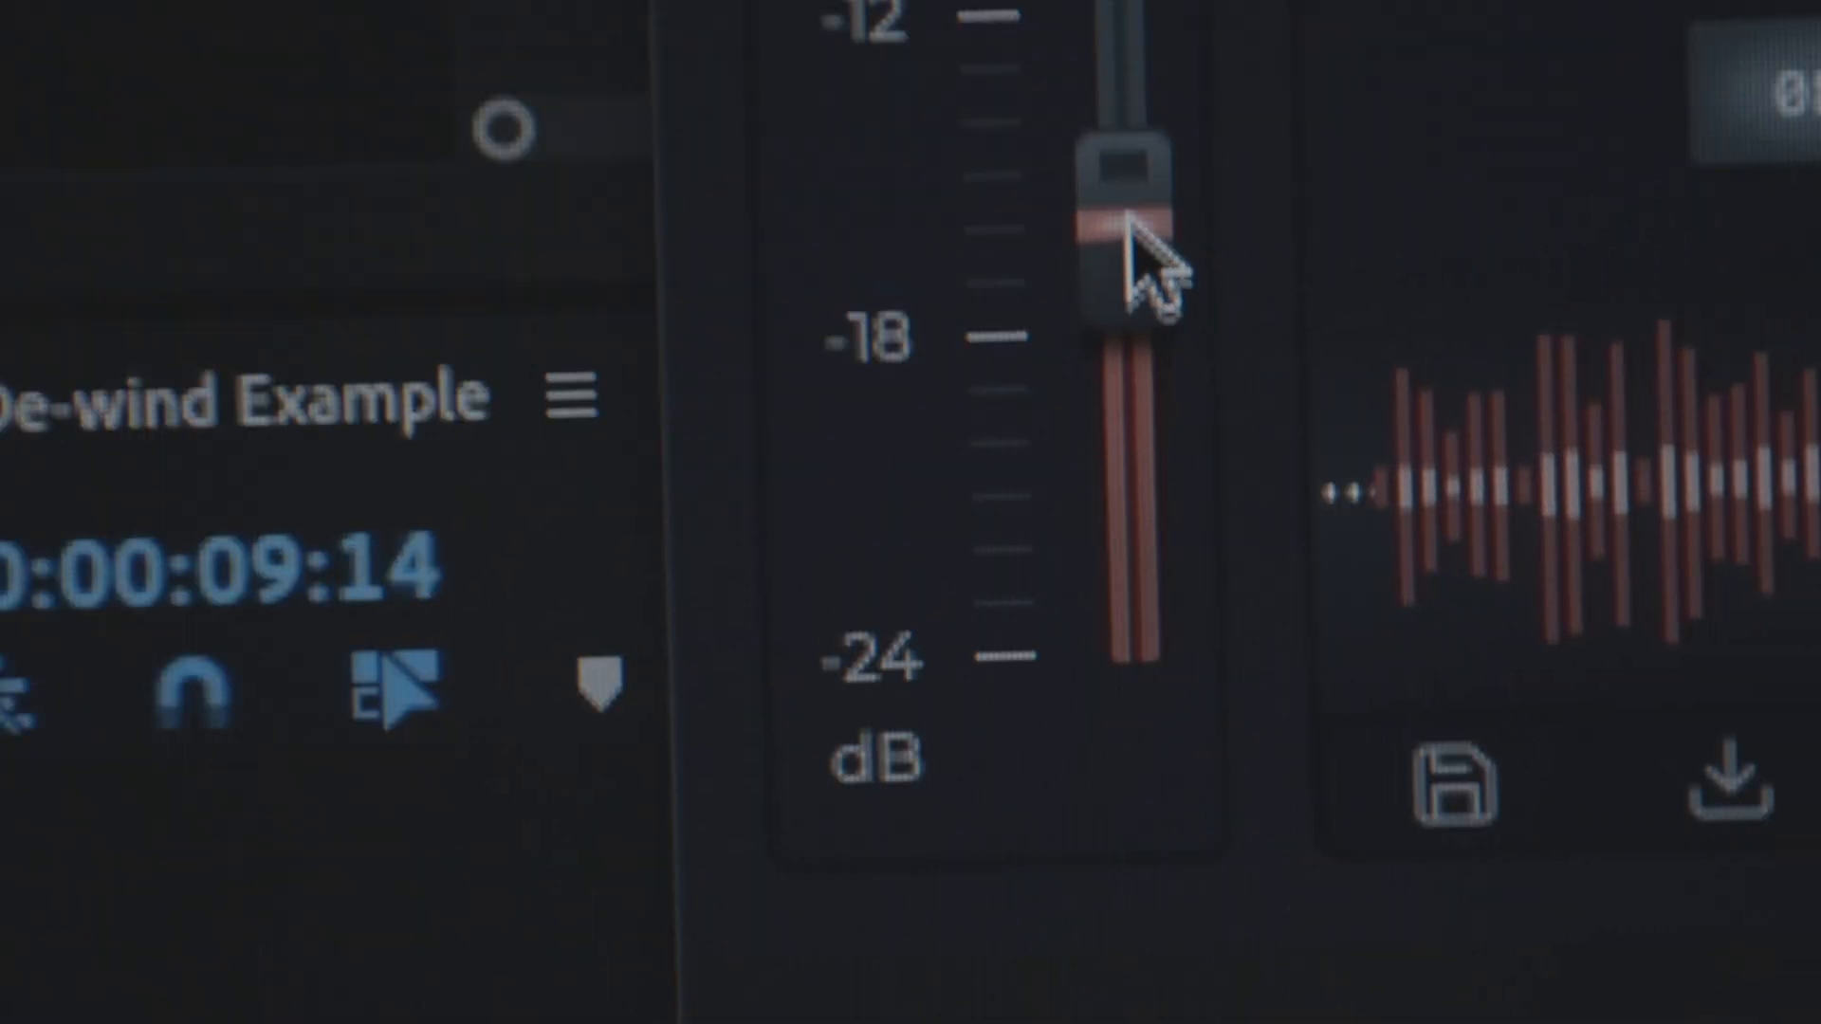
Nudge the Levelmatic target fader up during the intro close-ups, around -5.6 dB.
left_click_drag(1131, 243, 1172, 48)
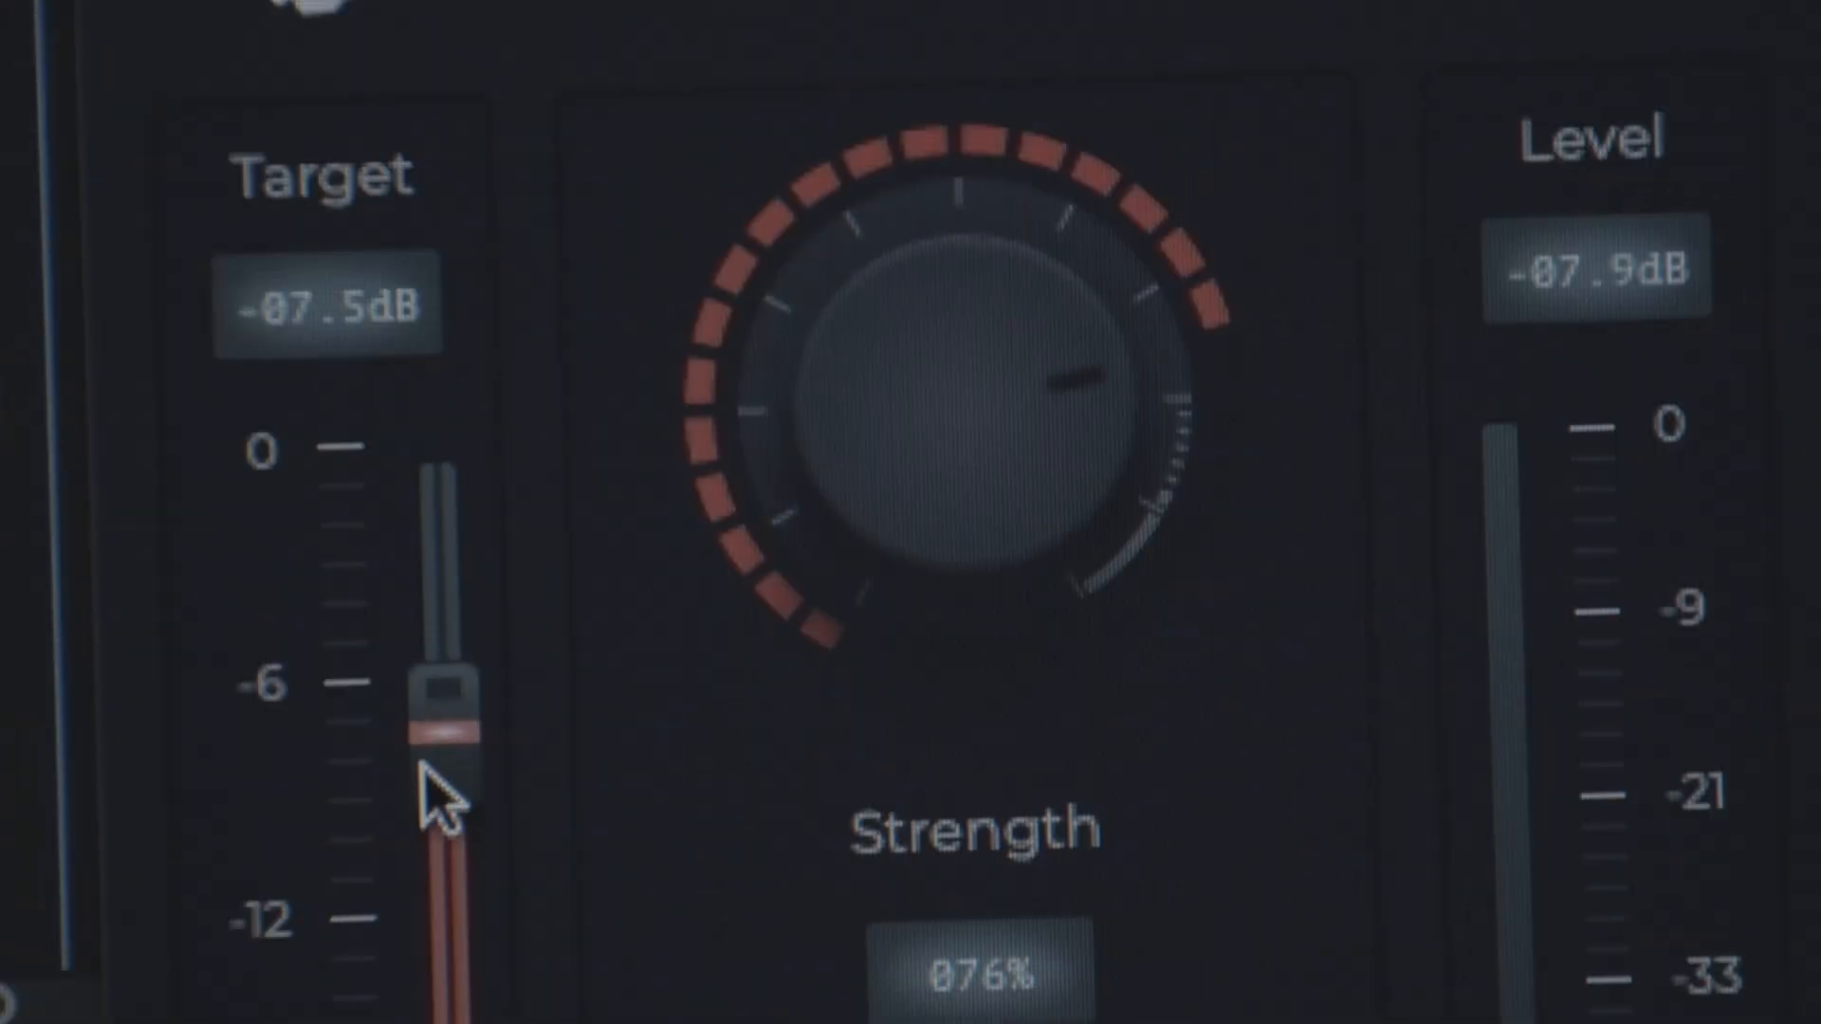
left_click_drag(439, 801, 443, 730)
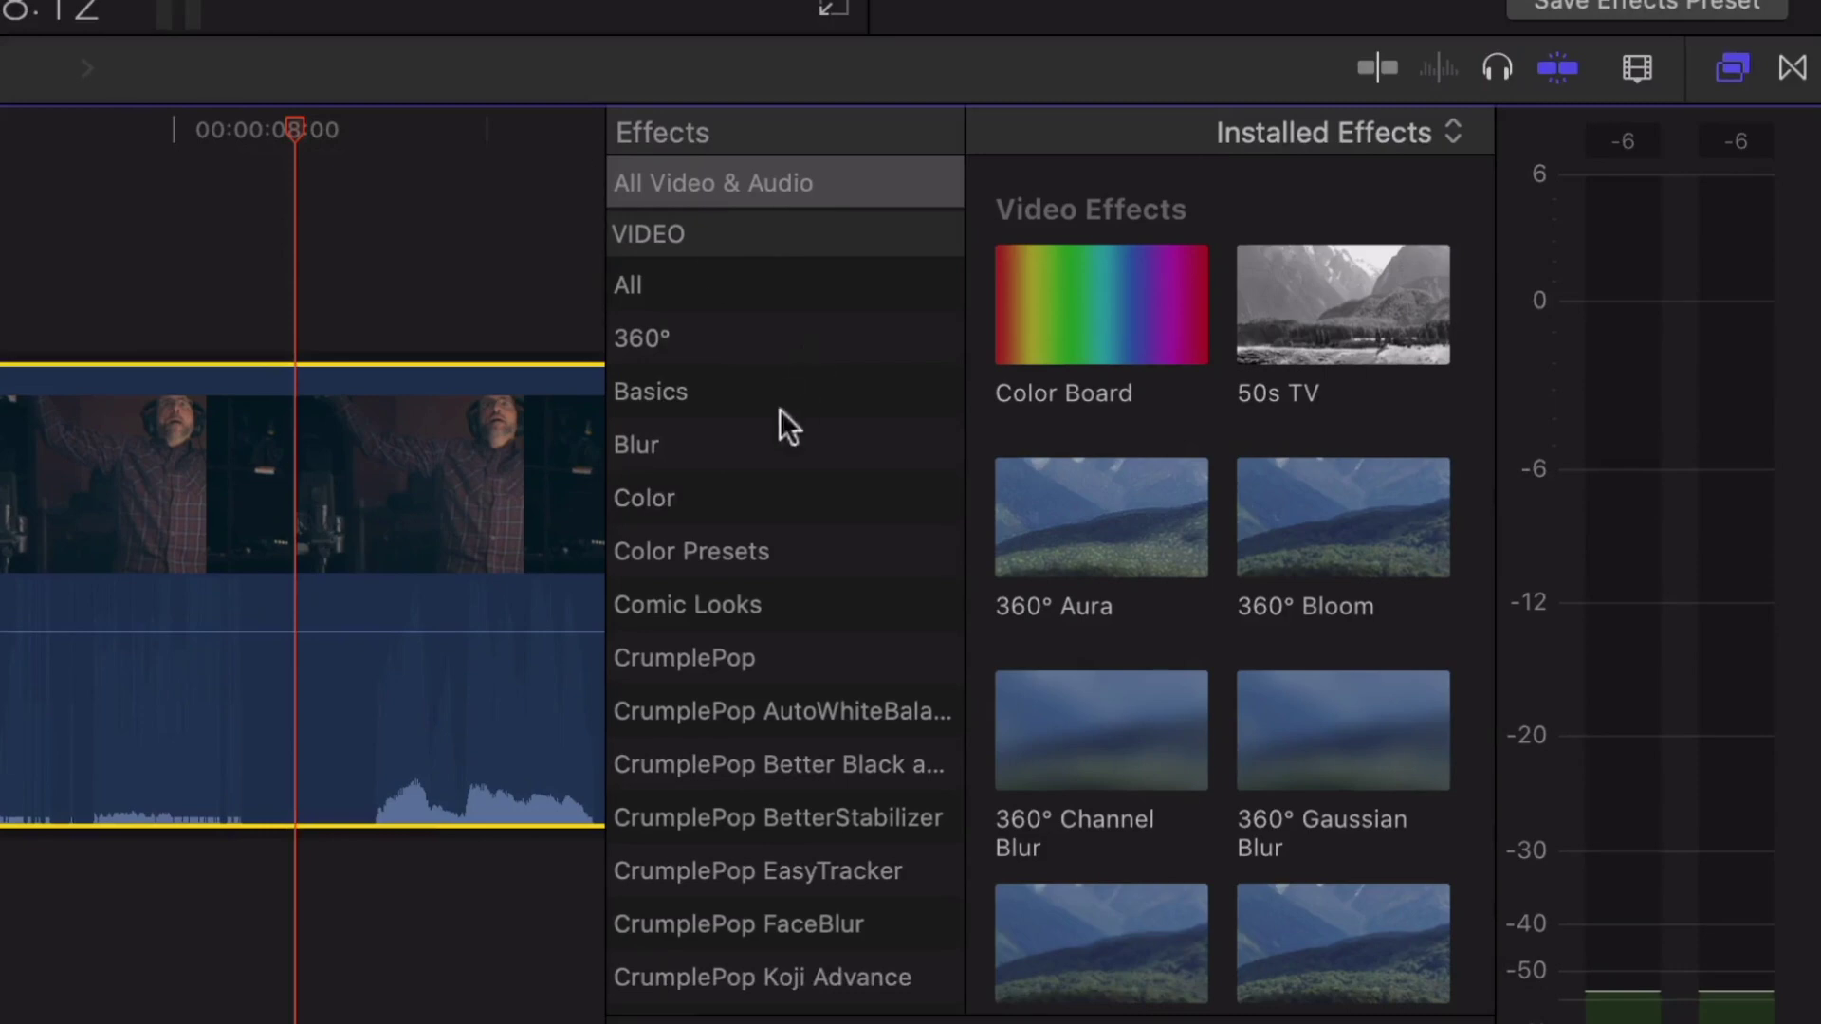
scroll(781, 423, "down", 5)
Apply CrumplePop Levelmatic from the audio effects to the dialogue clip and switch it on.
left_click(729, 965)
left_click_drag(1343, 469, 154, 505)
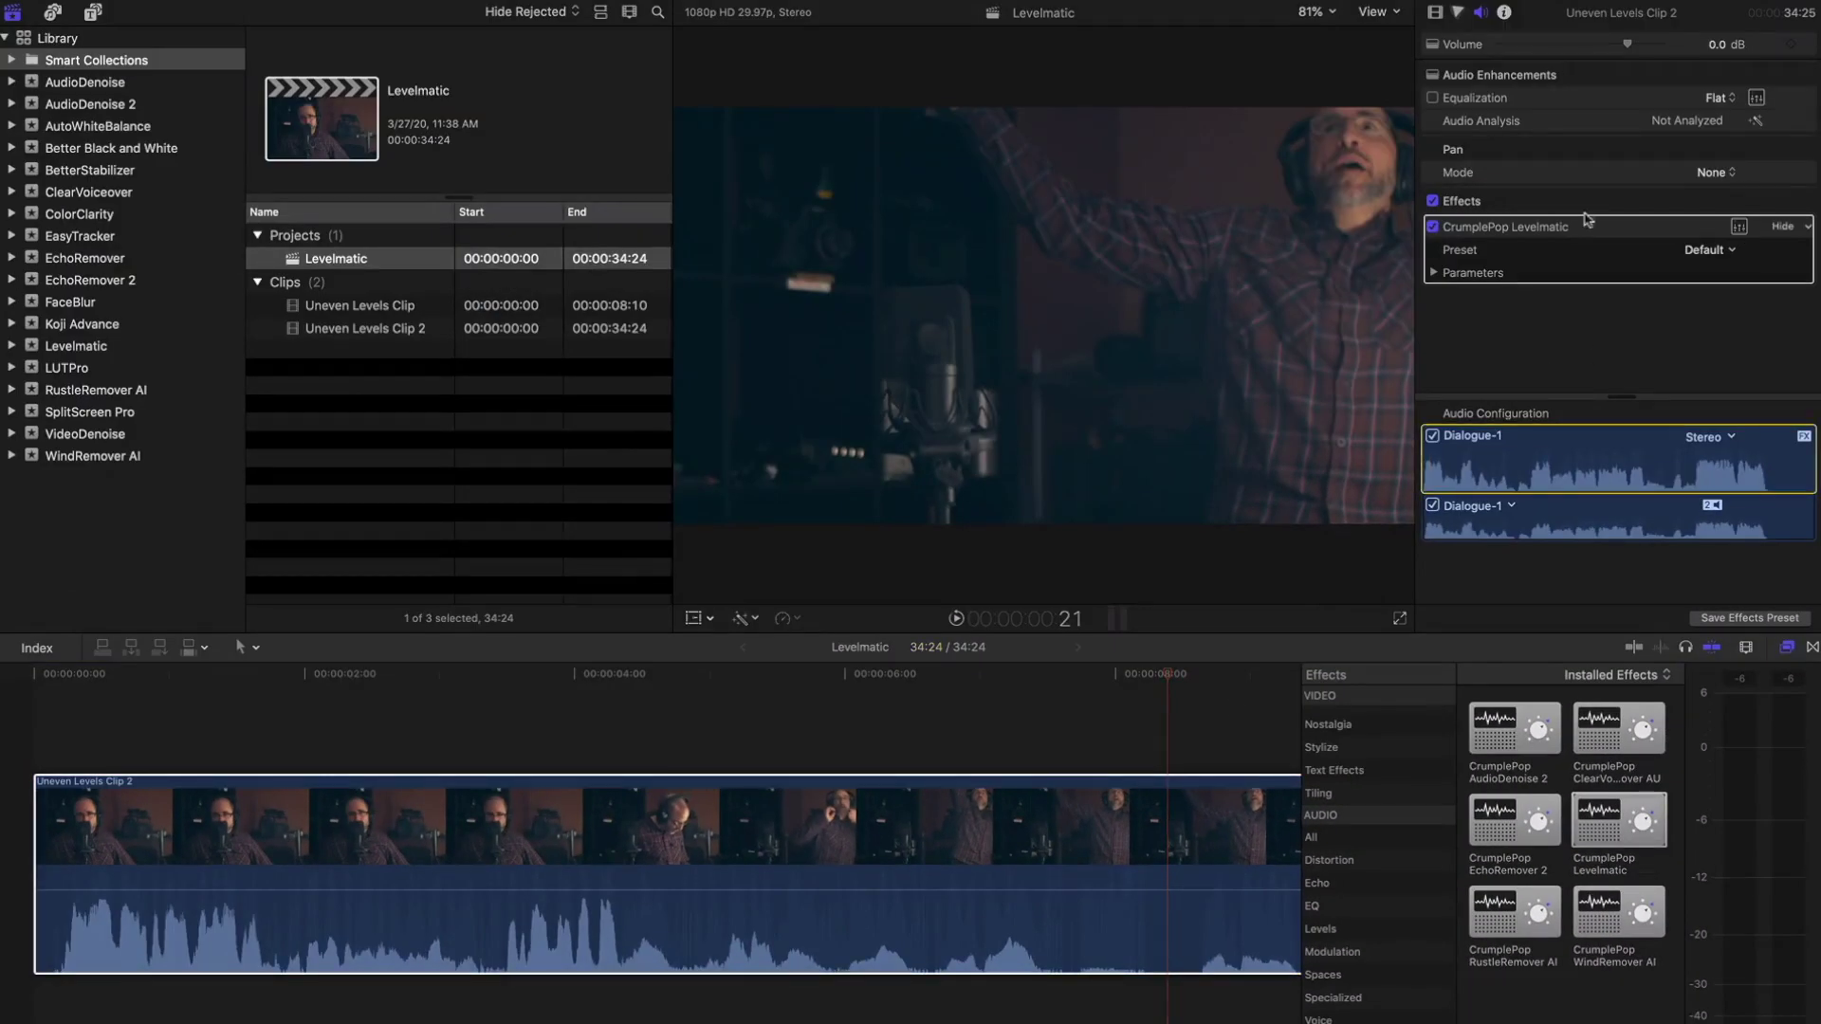
left_click(1739, 226)
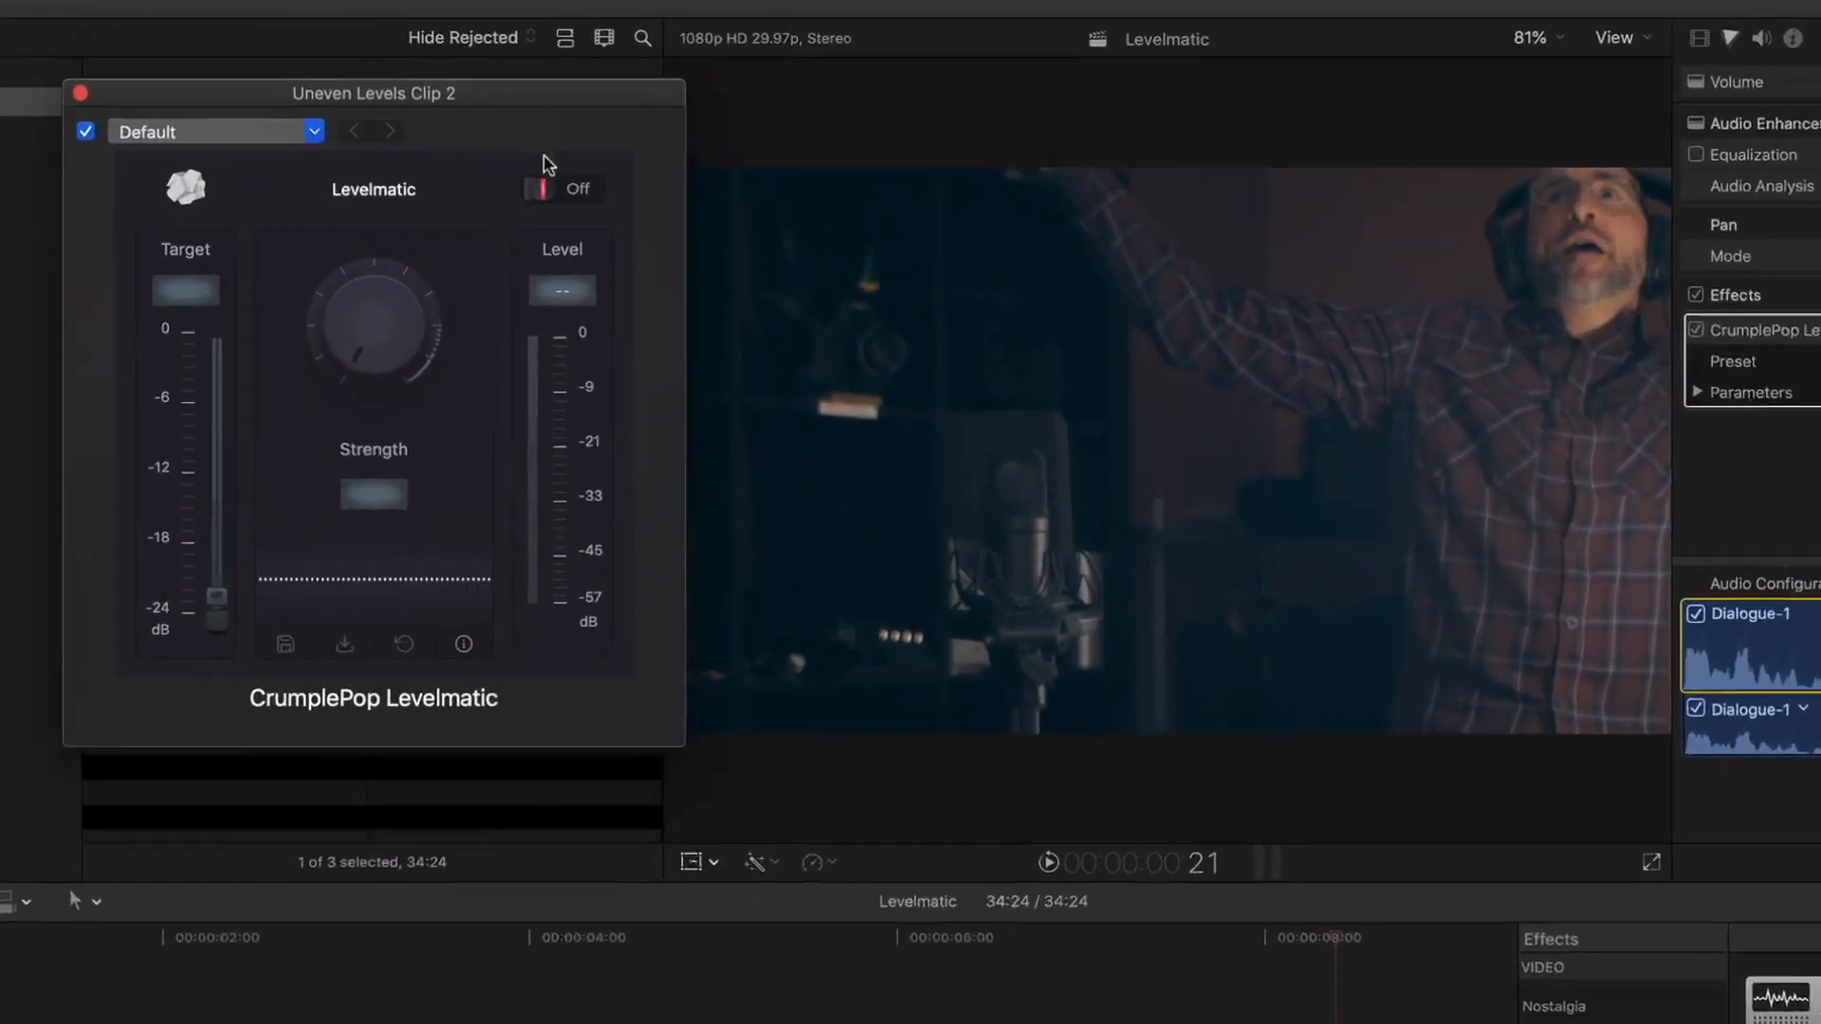
left_click(531, 215)
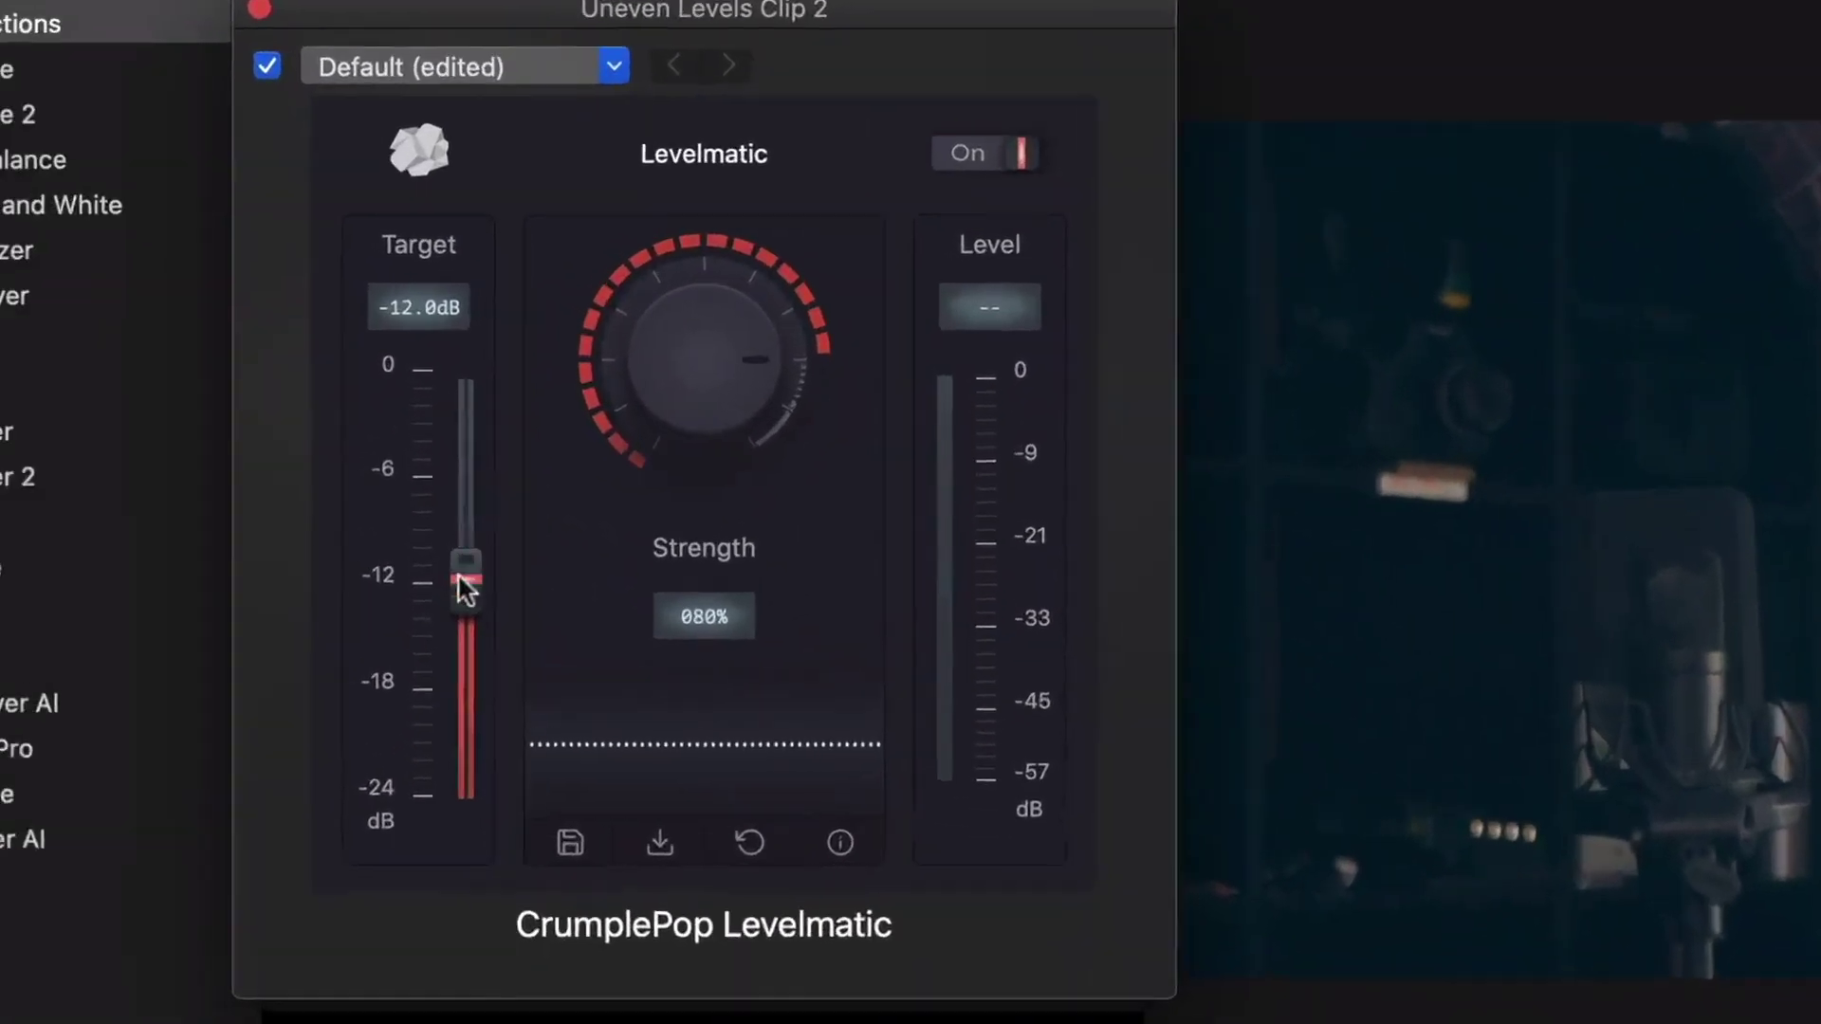
Raise Target from -12.0 dB to about -07.9 dB, Strength 093%, and play back the result.
left_click_drag(170, 510, 171, 469)
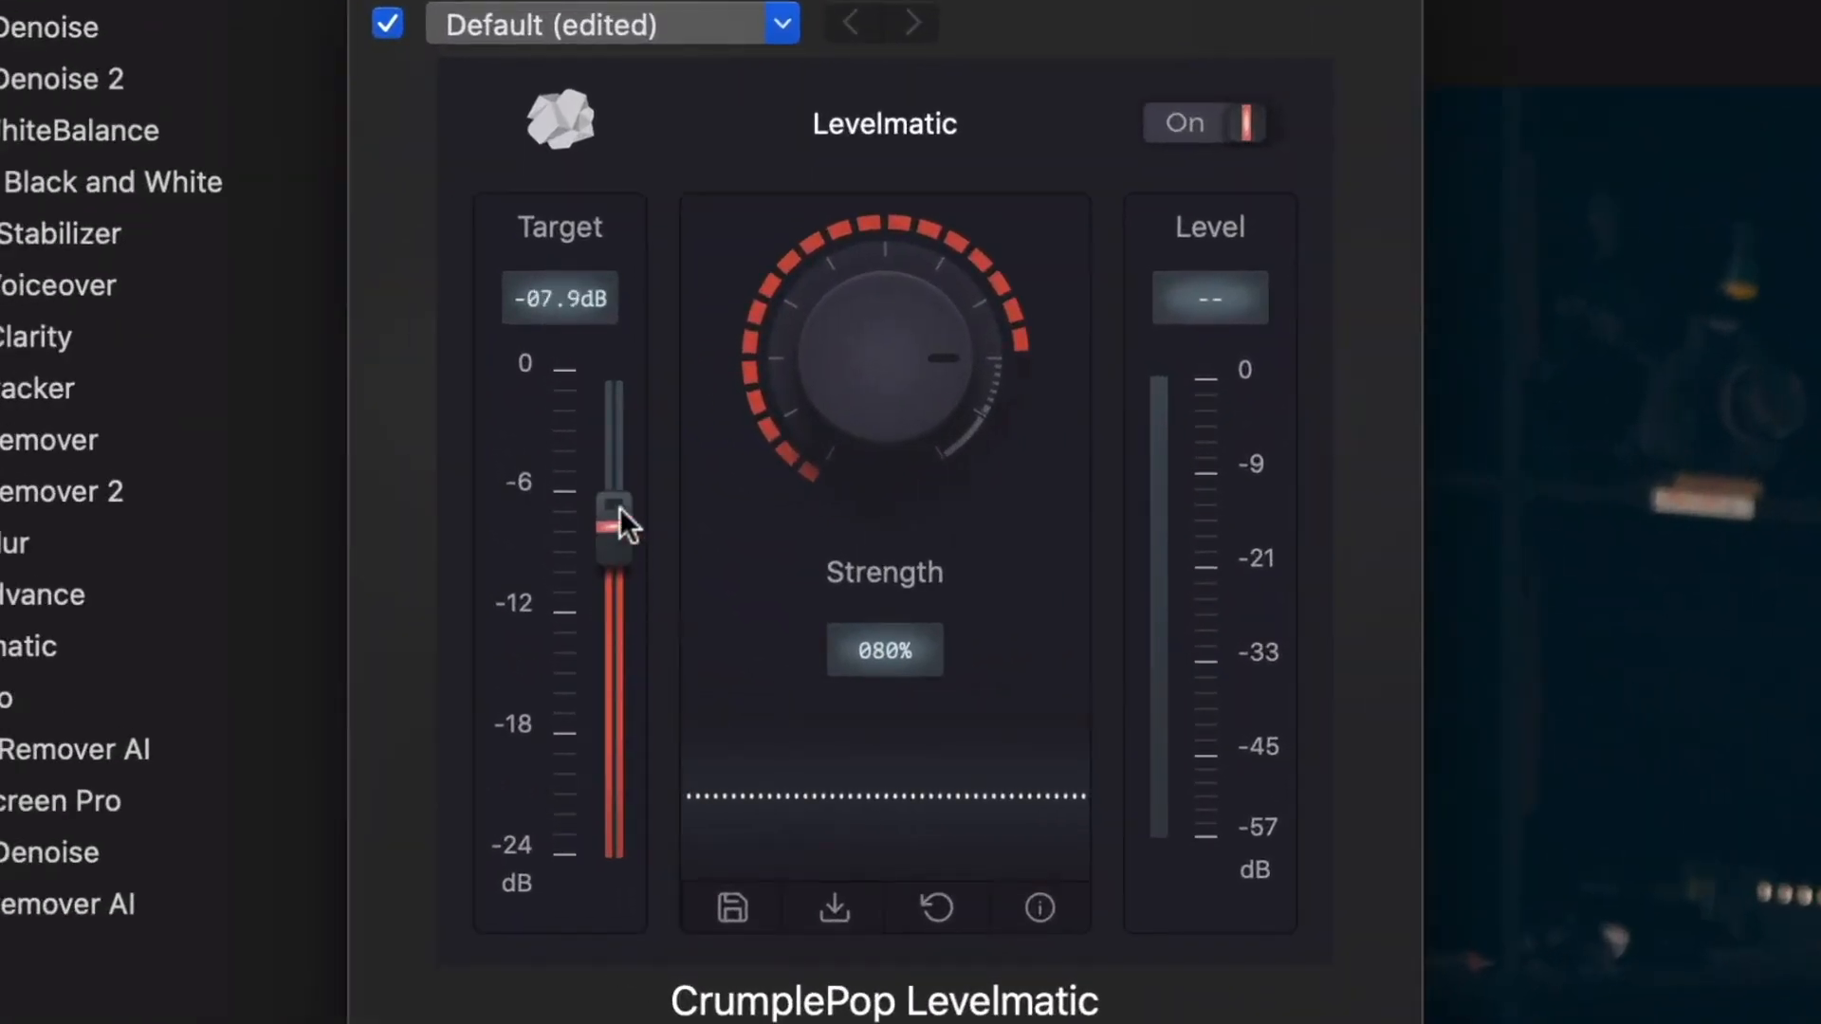
left_click_drag(919, 371, 922, 363)
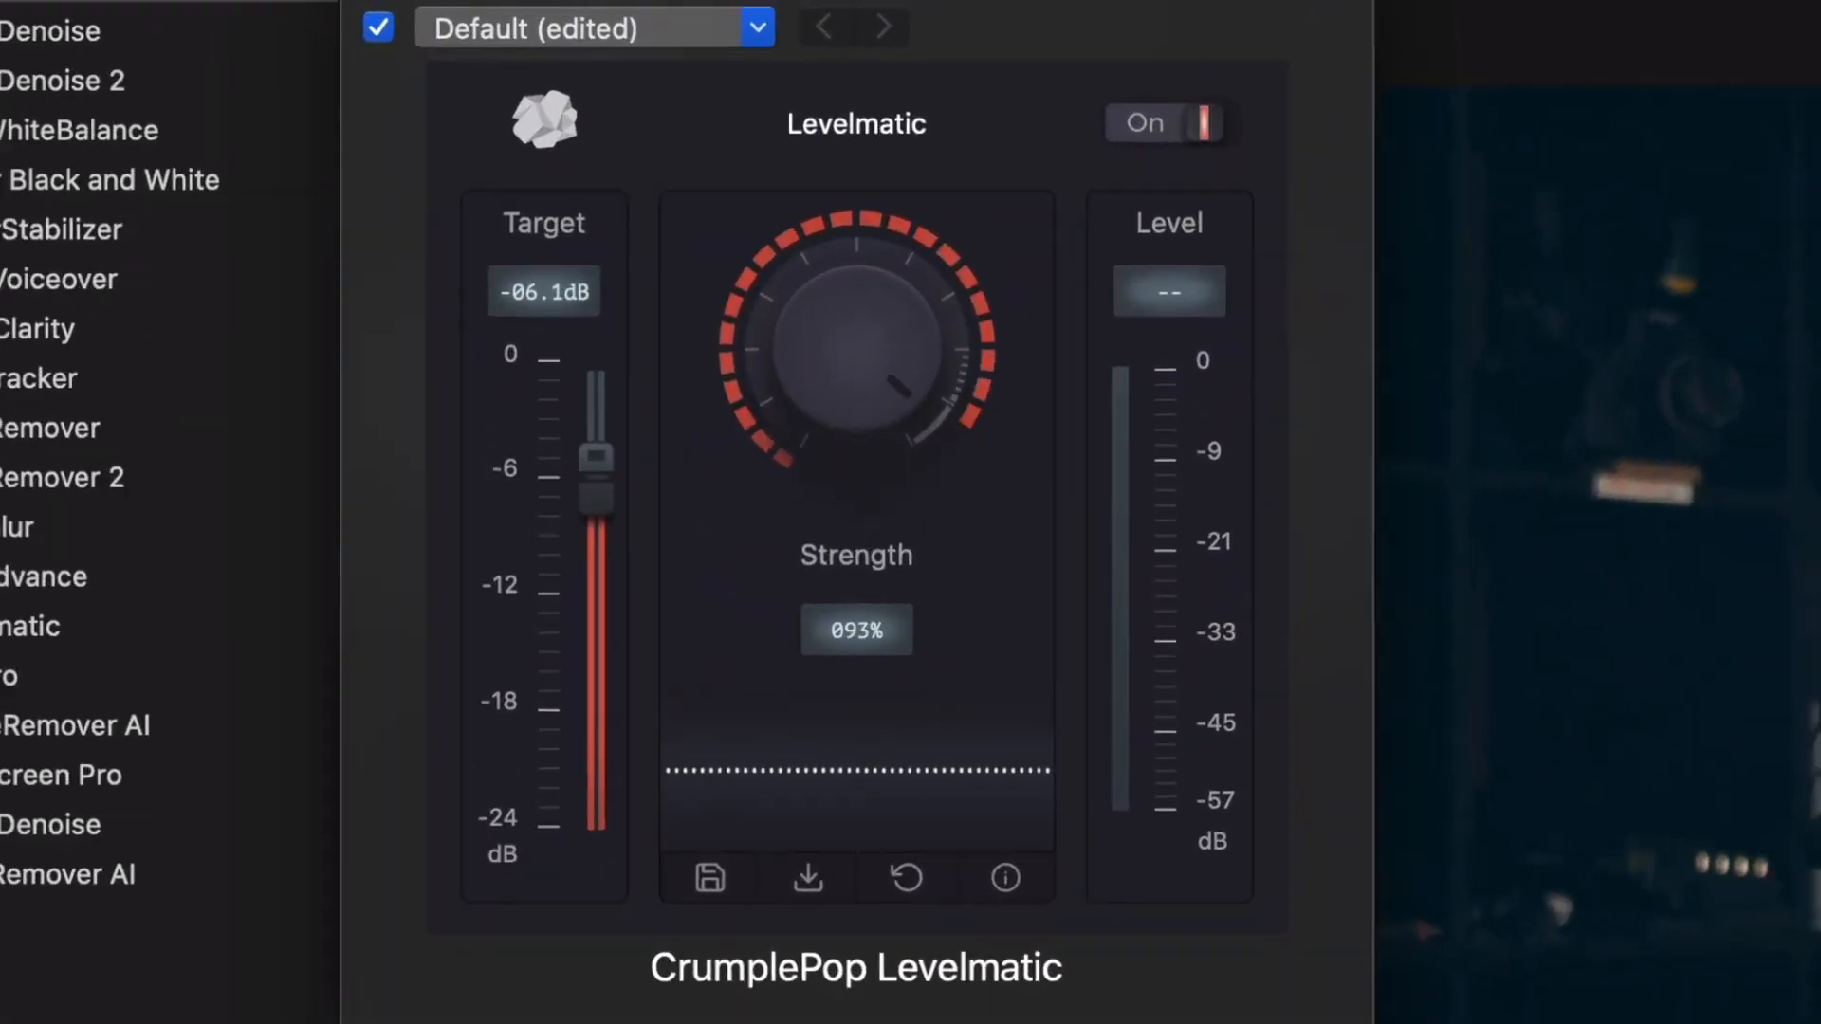
key("space")
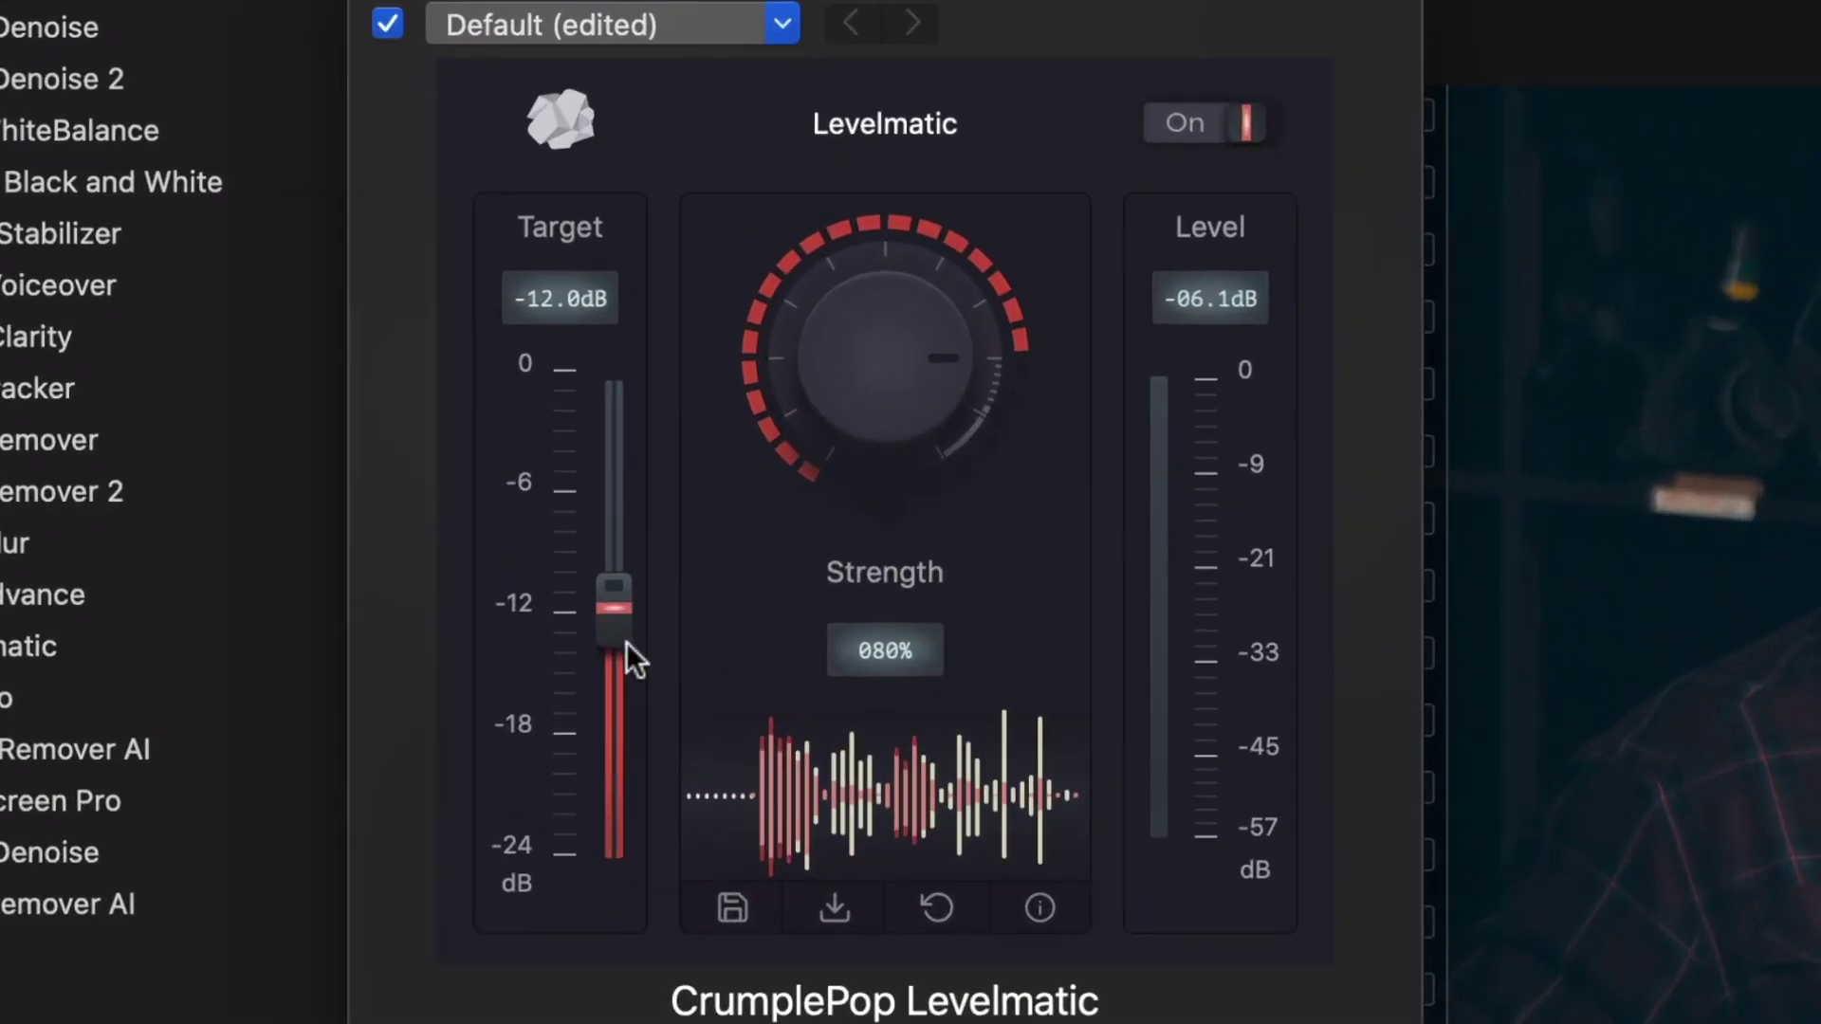
Bring the Levelmatic Target up in stages to -06.1 dB.
left_click_drag(350, 334, 350, 326)
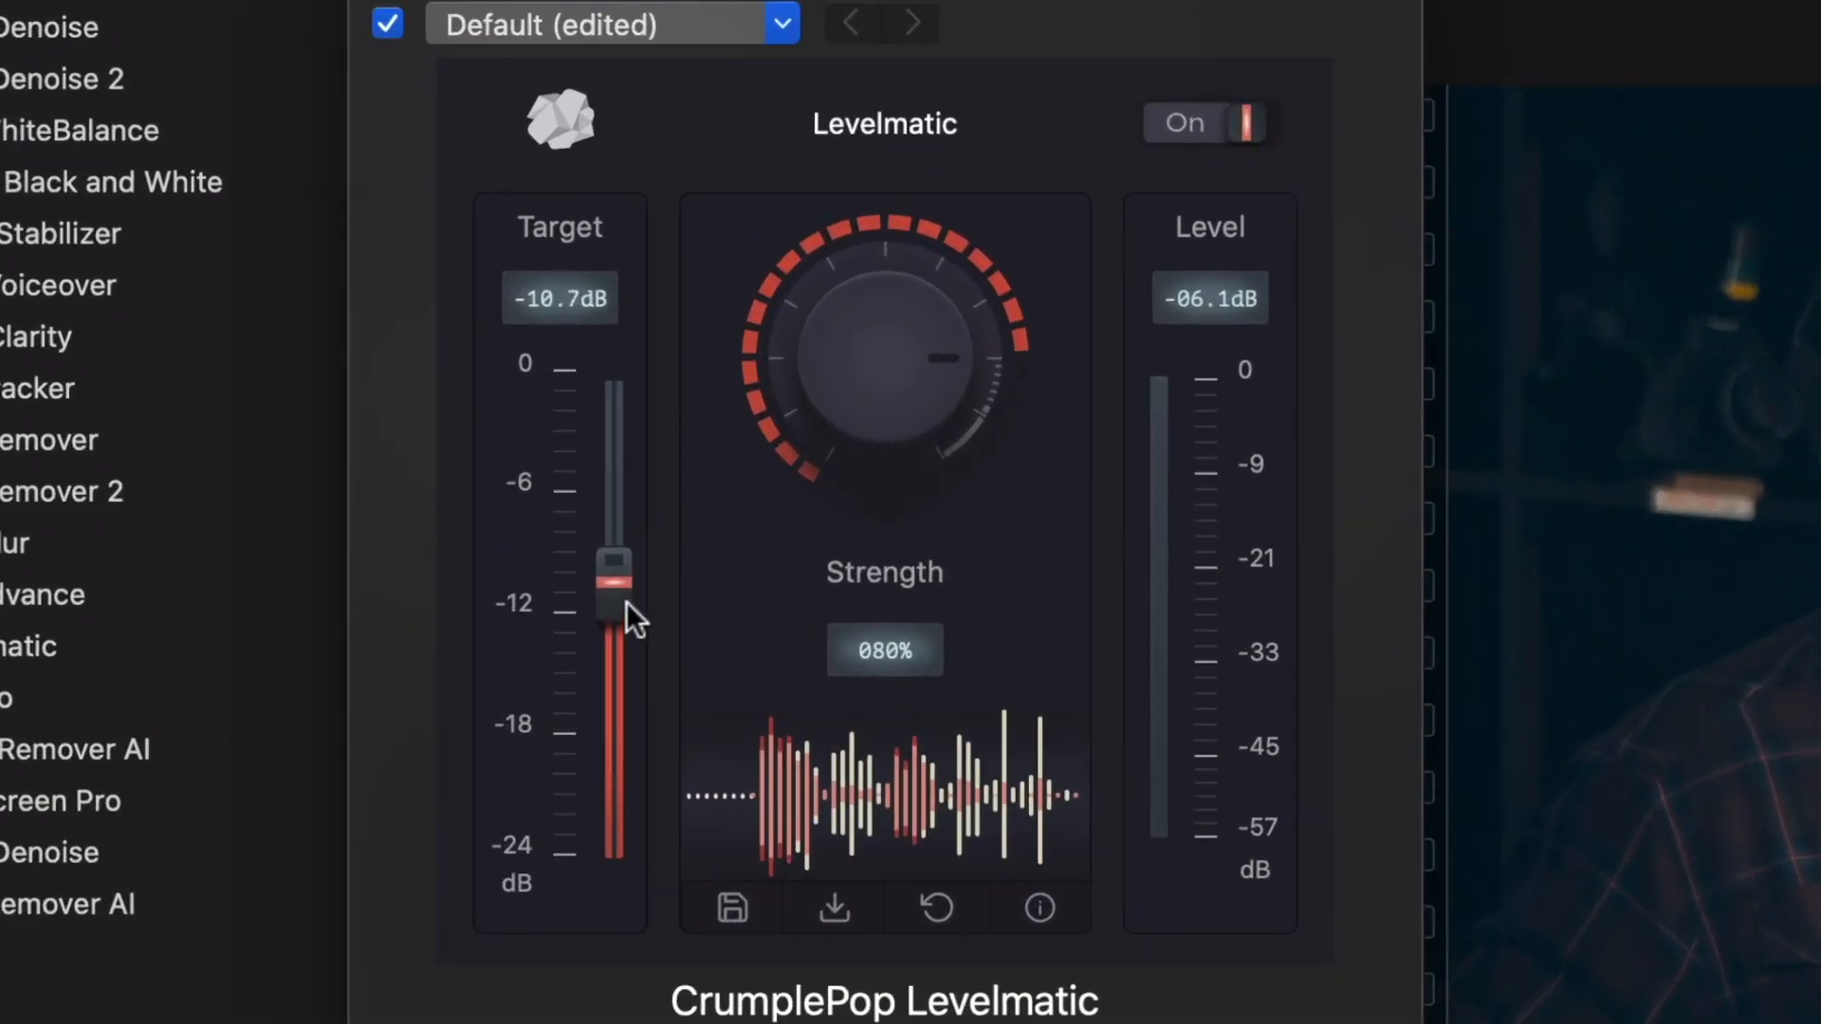
left_click_drag(629, 615, 634, 570)
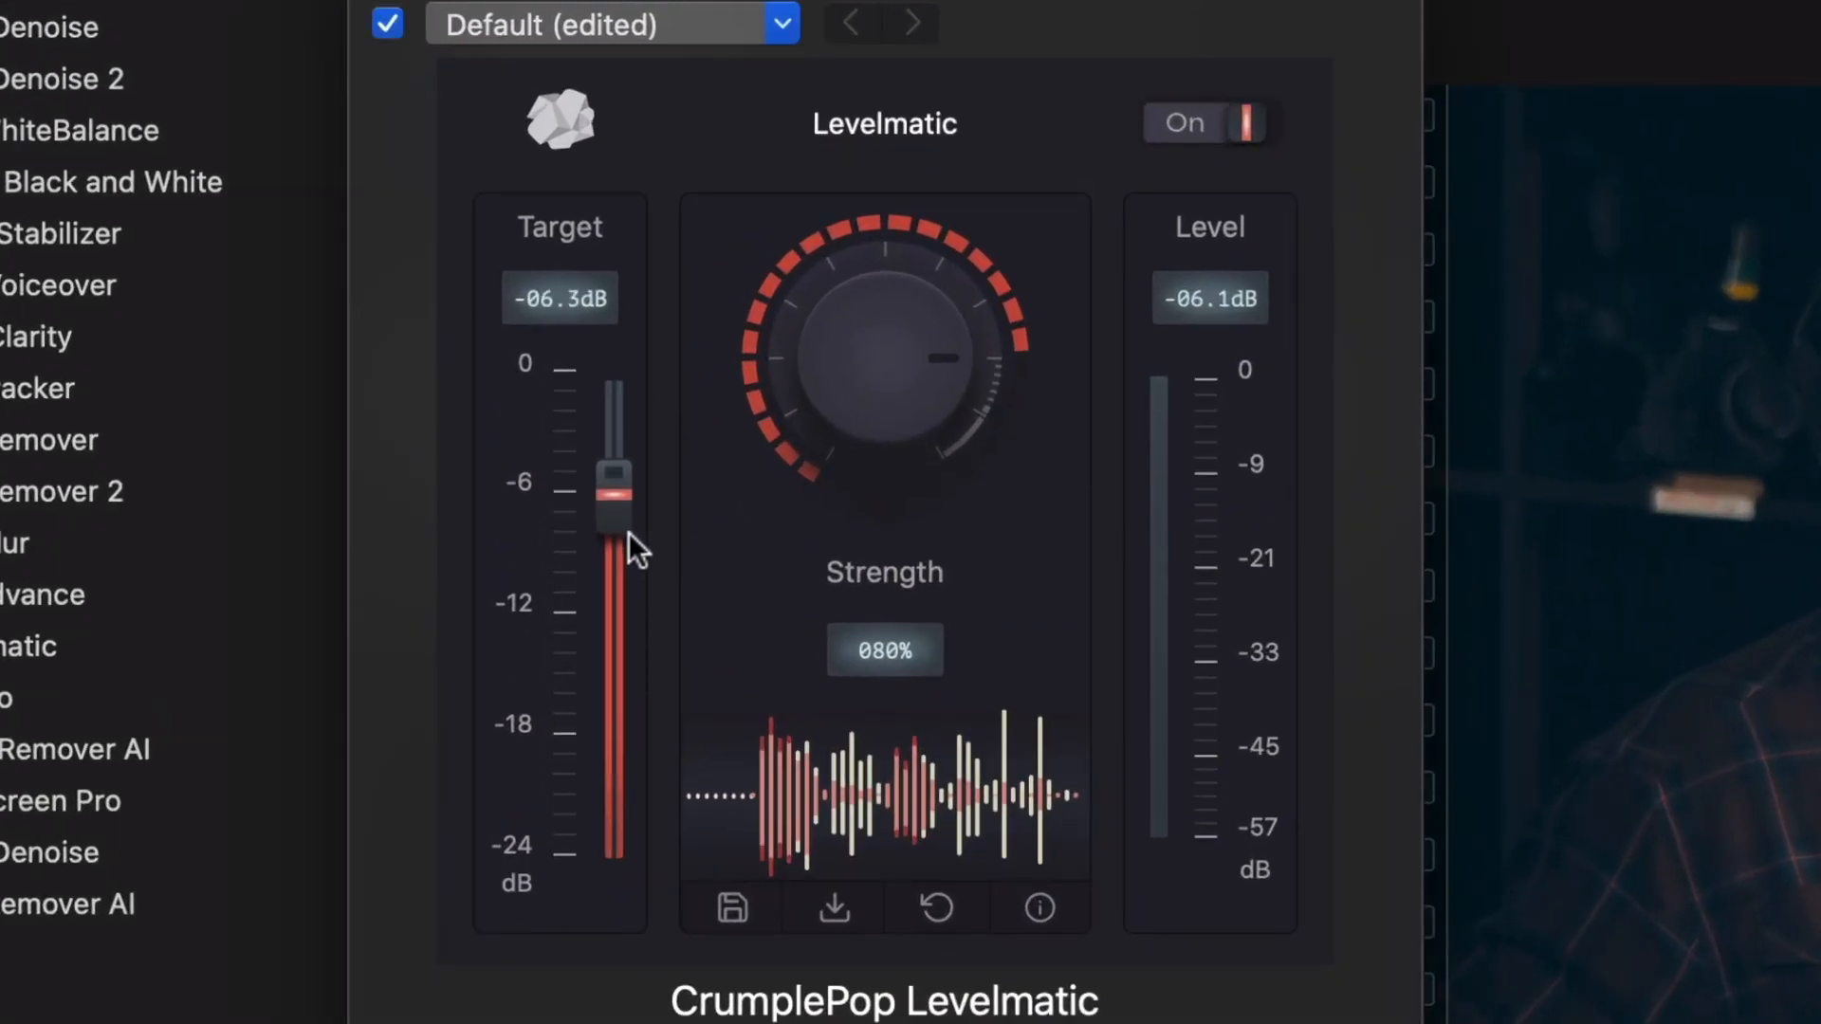
left_click_drag(630, 533, 628, 528)
Push Strength up to about 093%, then back it off for a more natural result.
left_click_drag(959, 344, 946, 400)
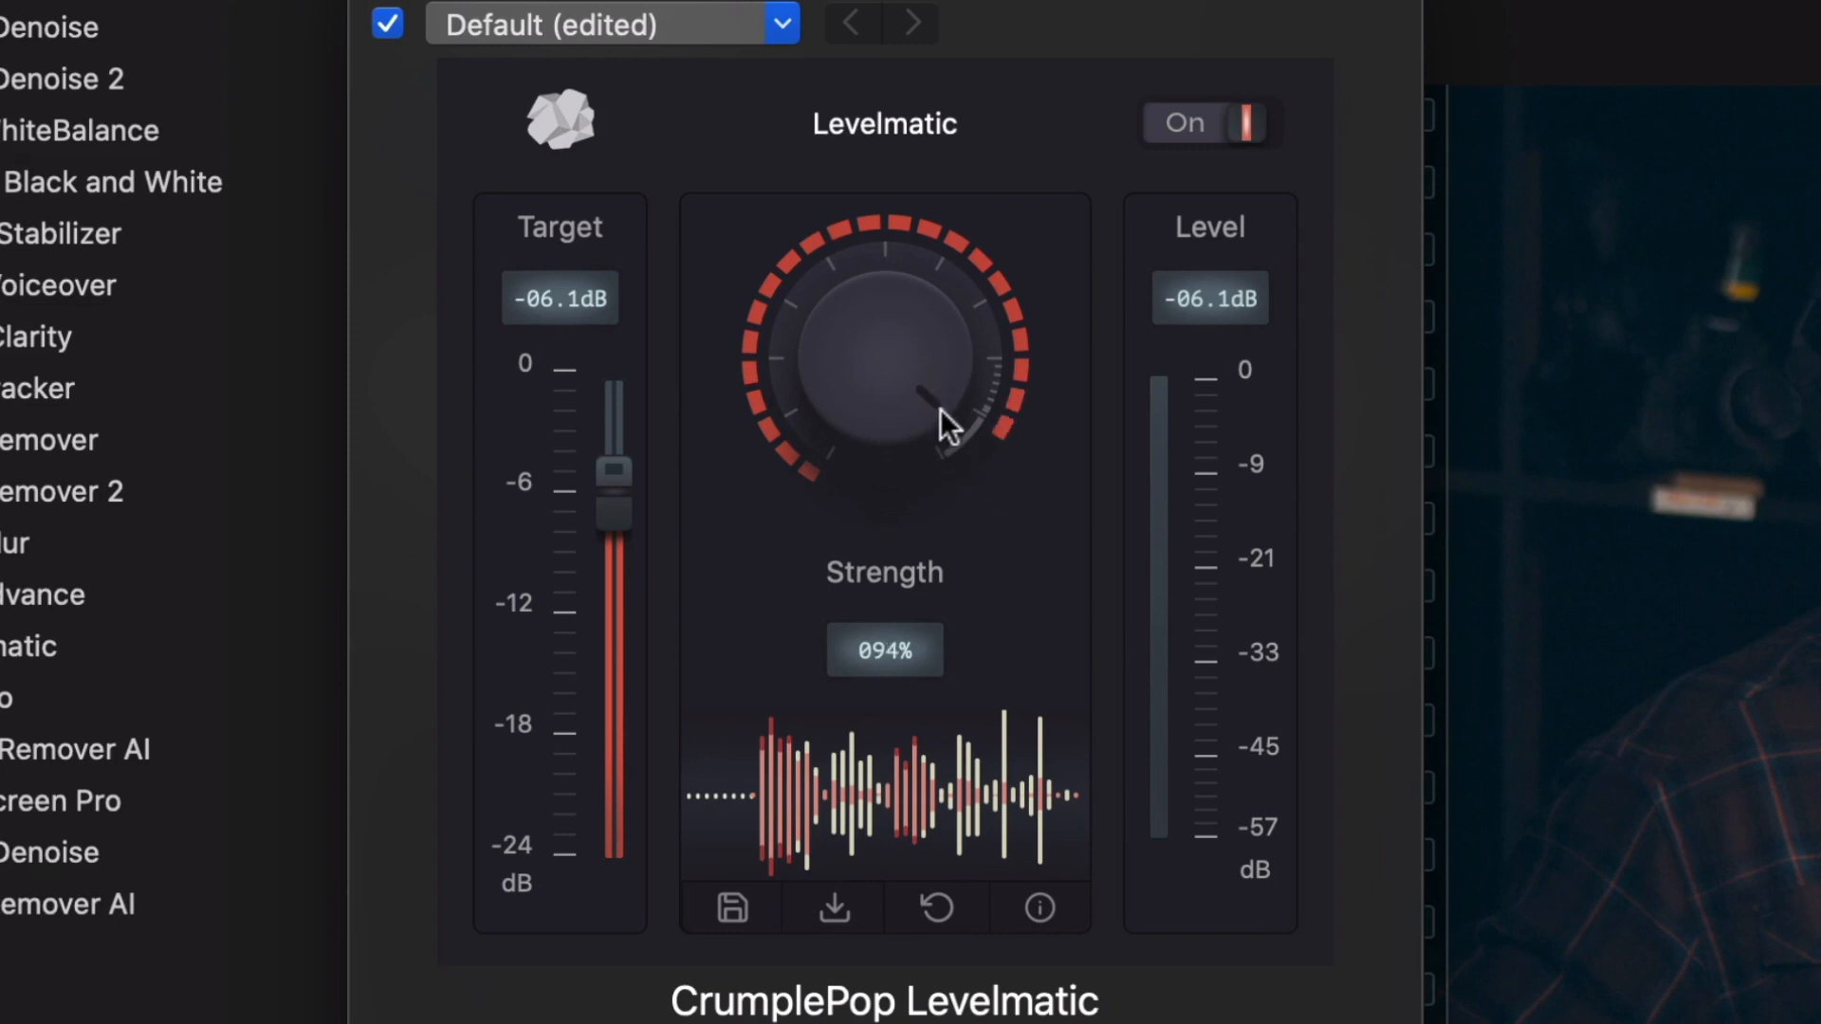
left_click_drag(941, 409, 944, 310)
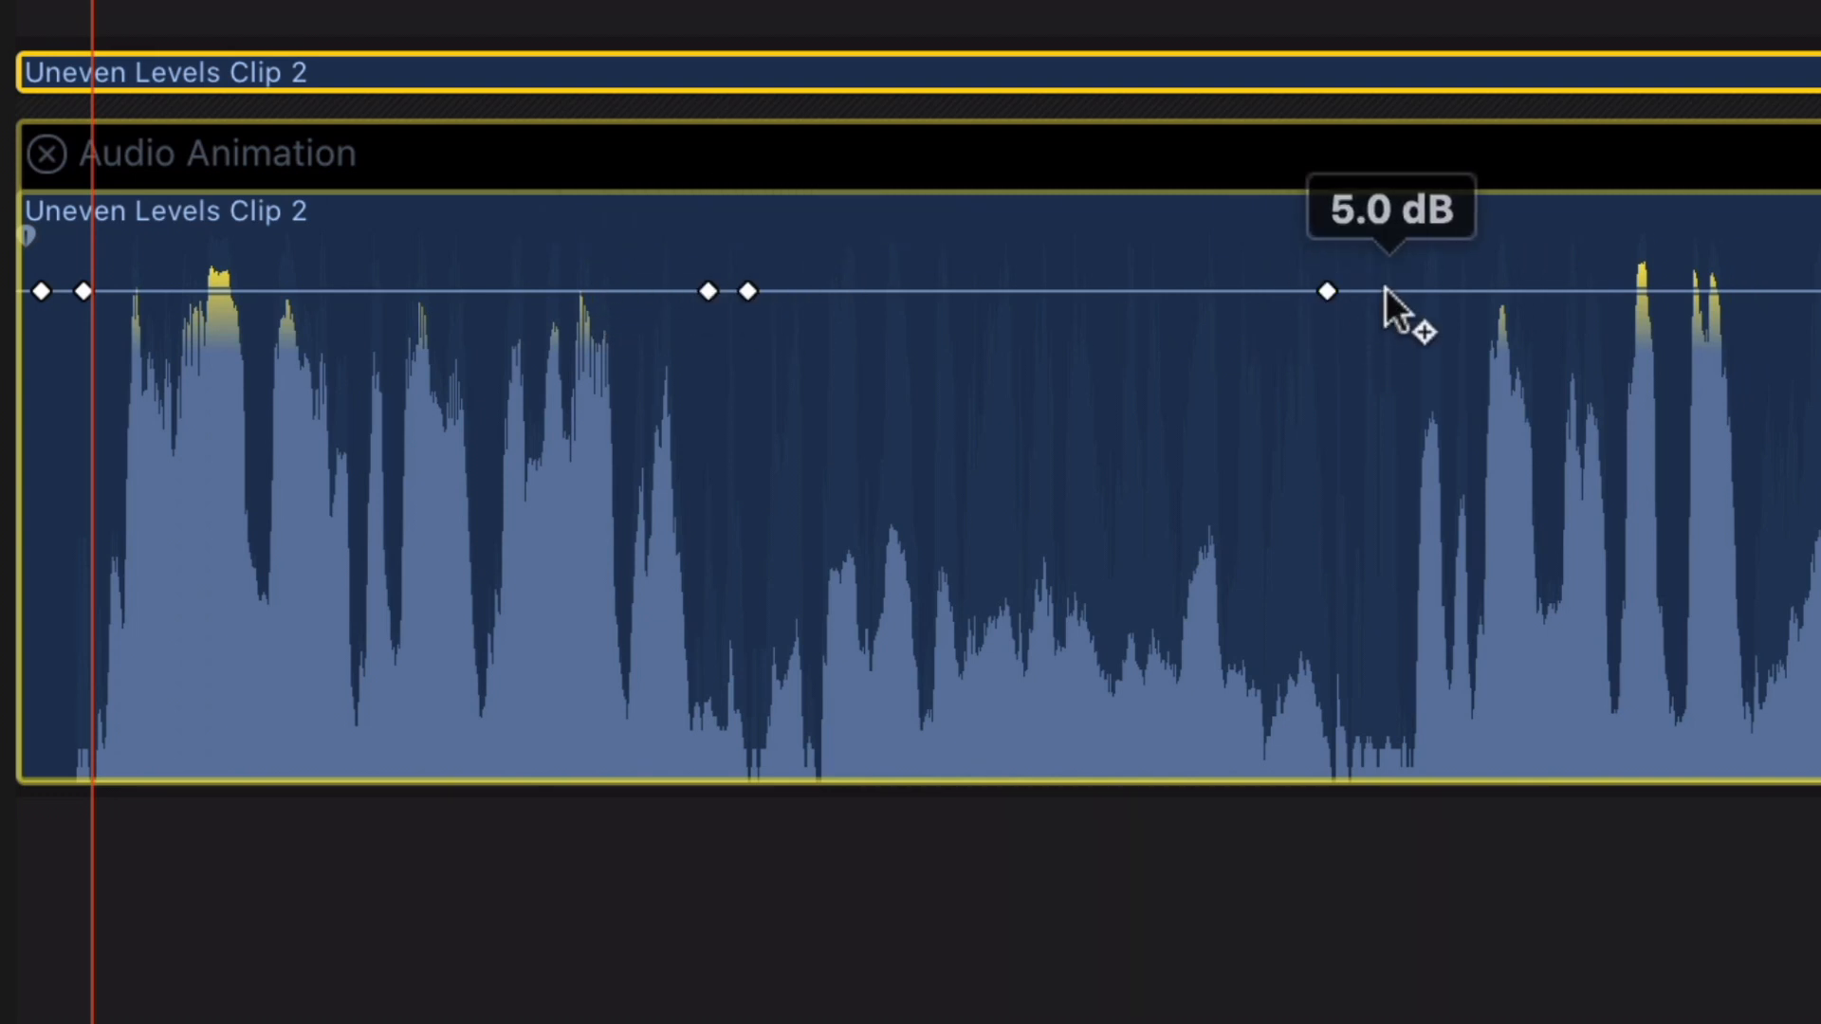
Ride the clip's volume line: dip the loud opening, boost the quiet middle, trim the later stretch.
left_click_drag(424, 292, 421, 325)
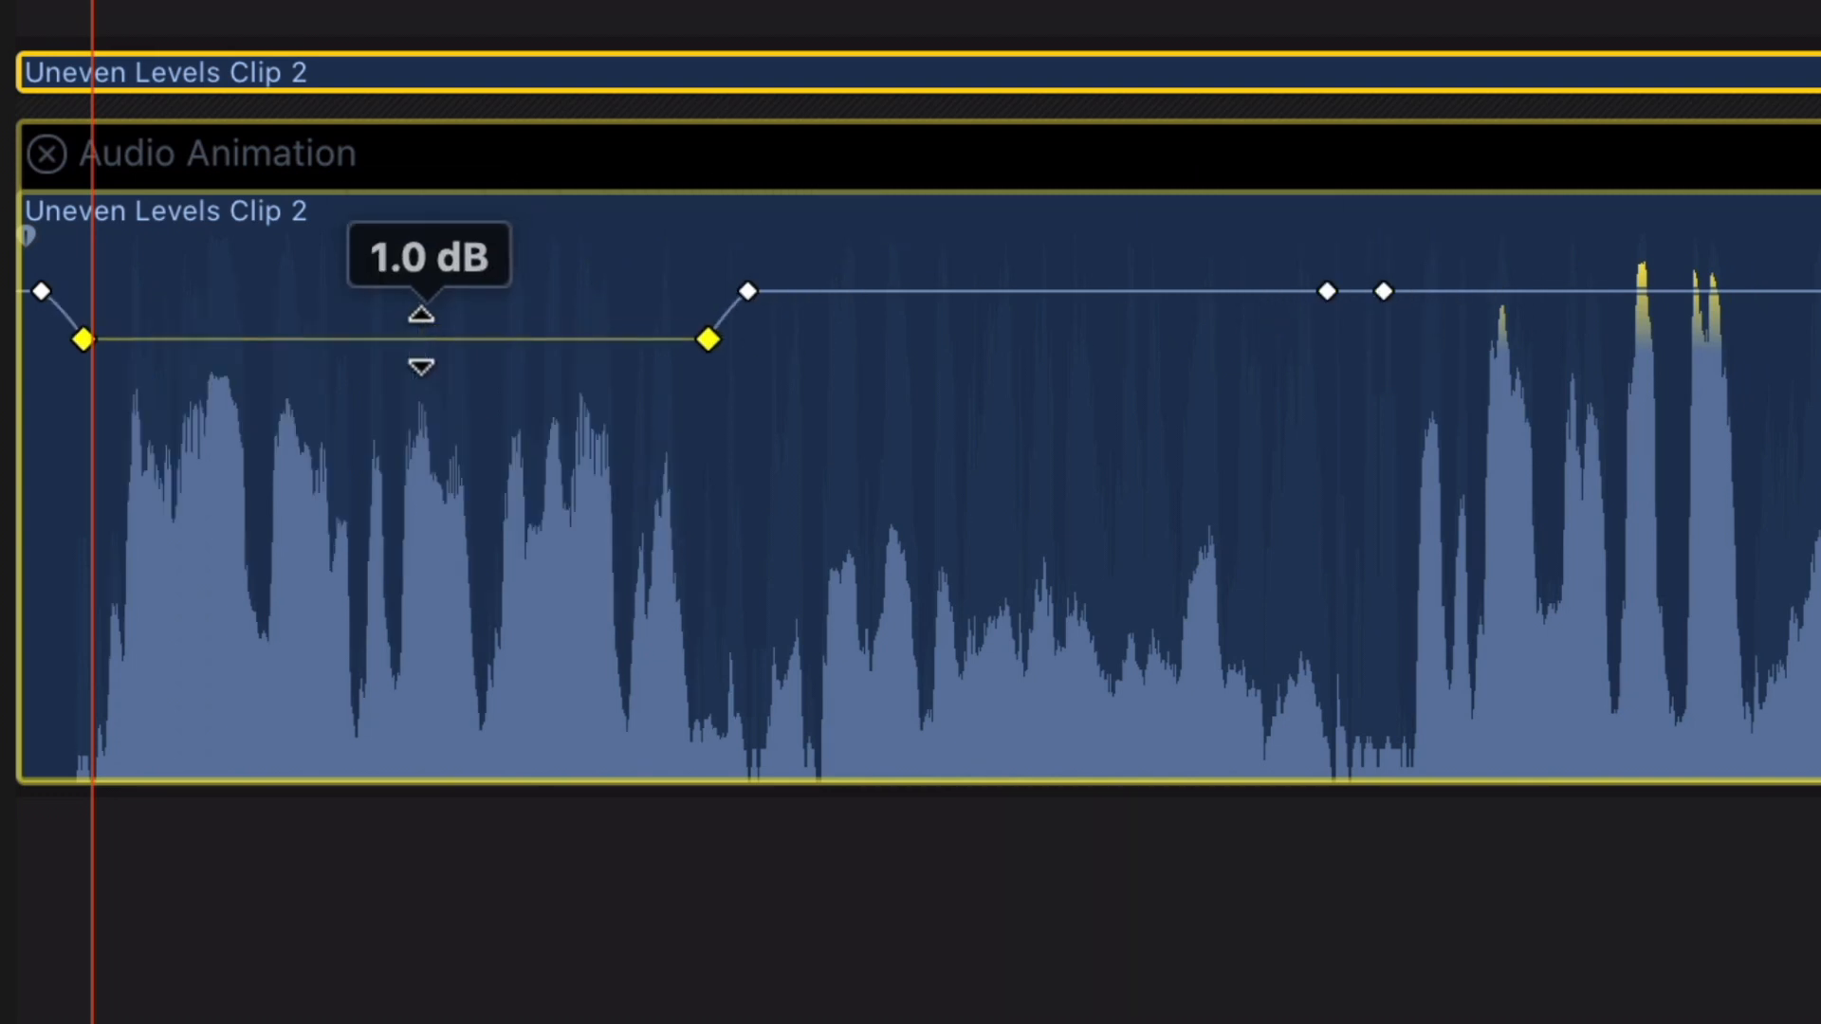
left_click_drag(1091, 292, 1090, 223)
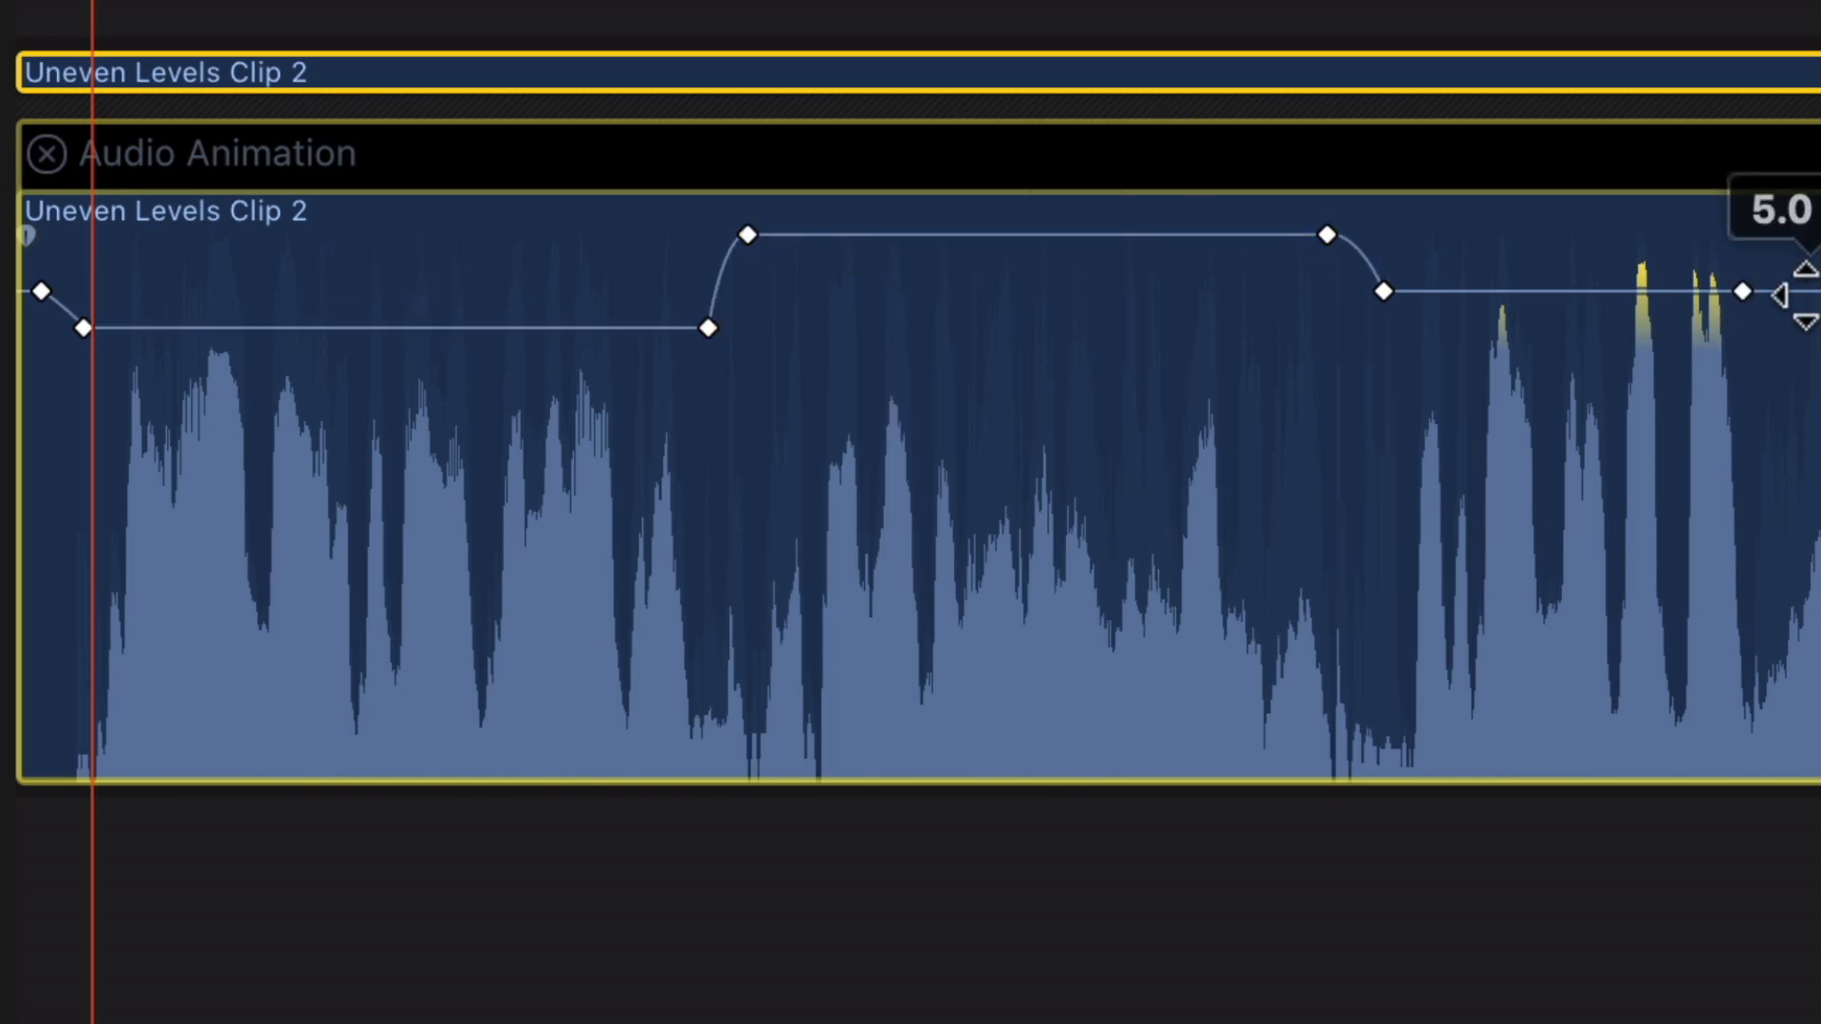
left_click_drag(1610, 292, 1609, 305)
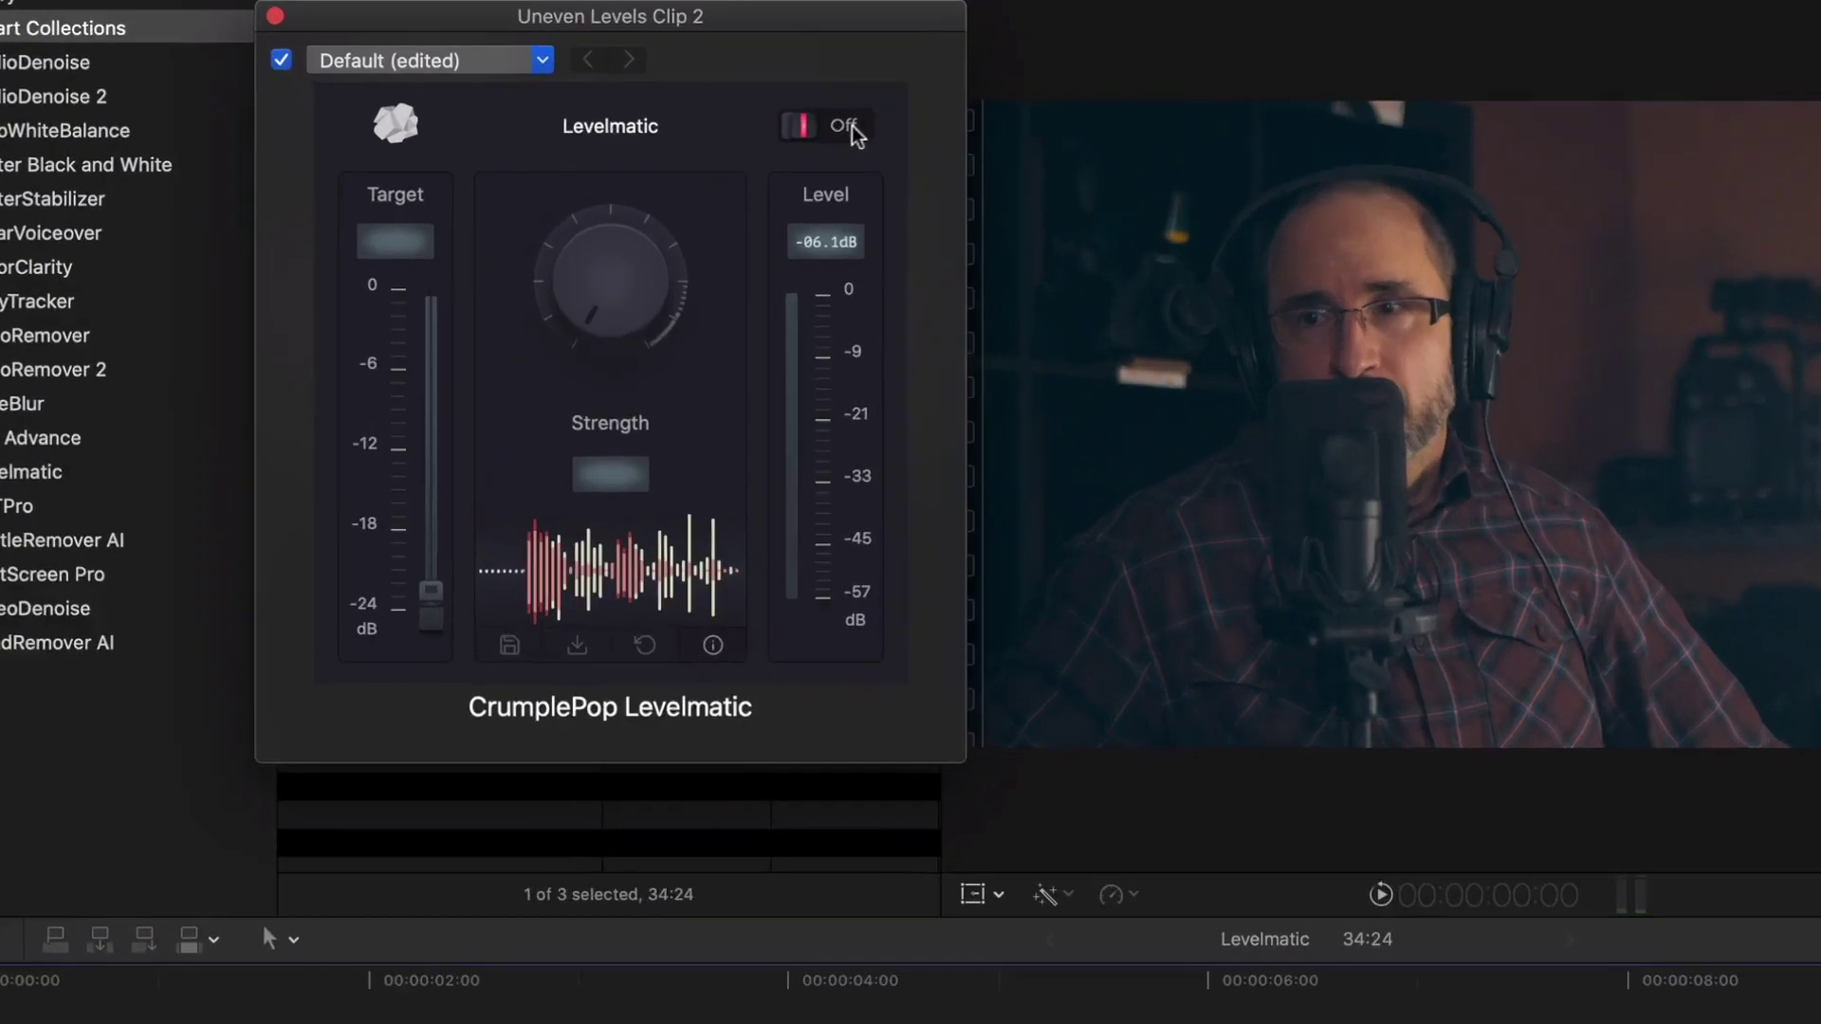
Switch Levelmatic back on and save its settings as Preset 1 on the Desktop.
left_click(584, 127)
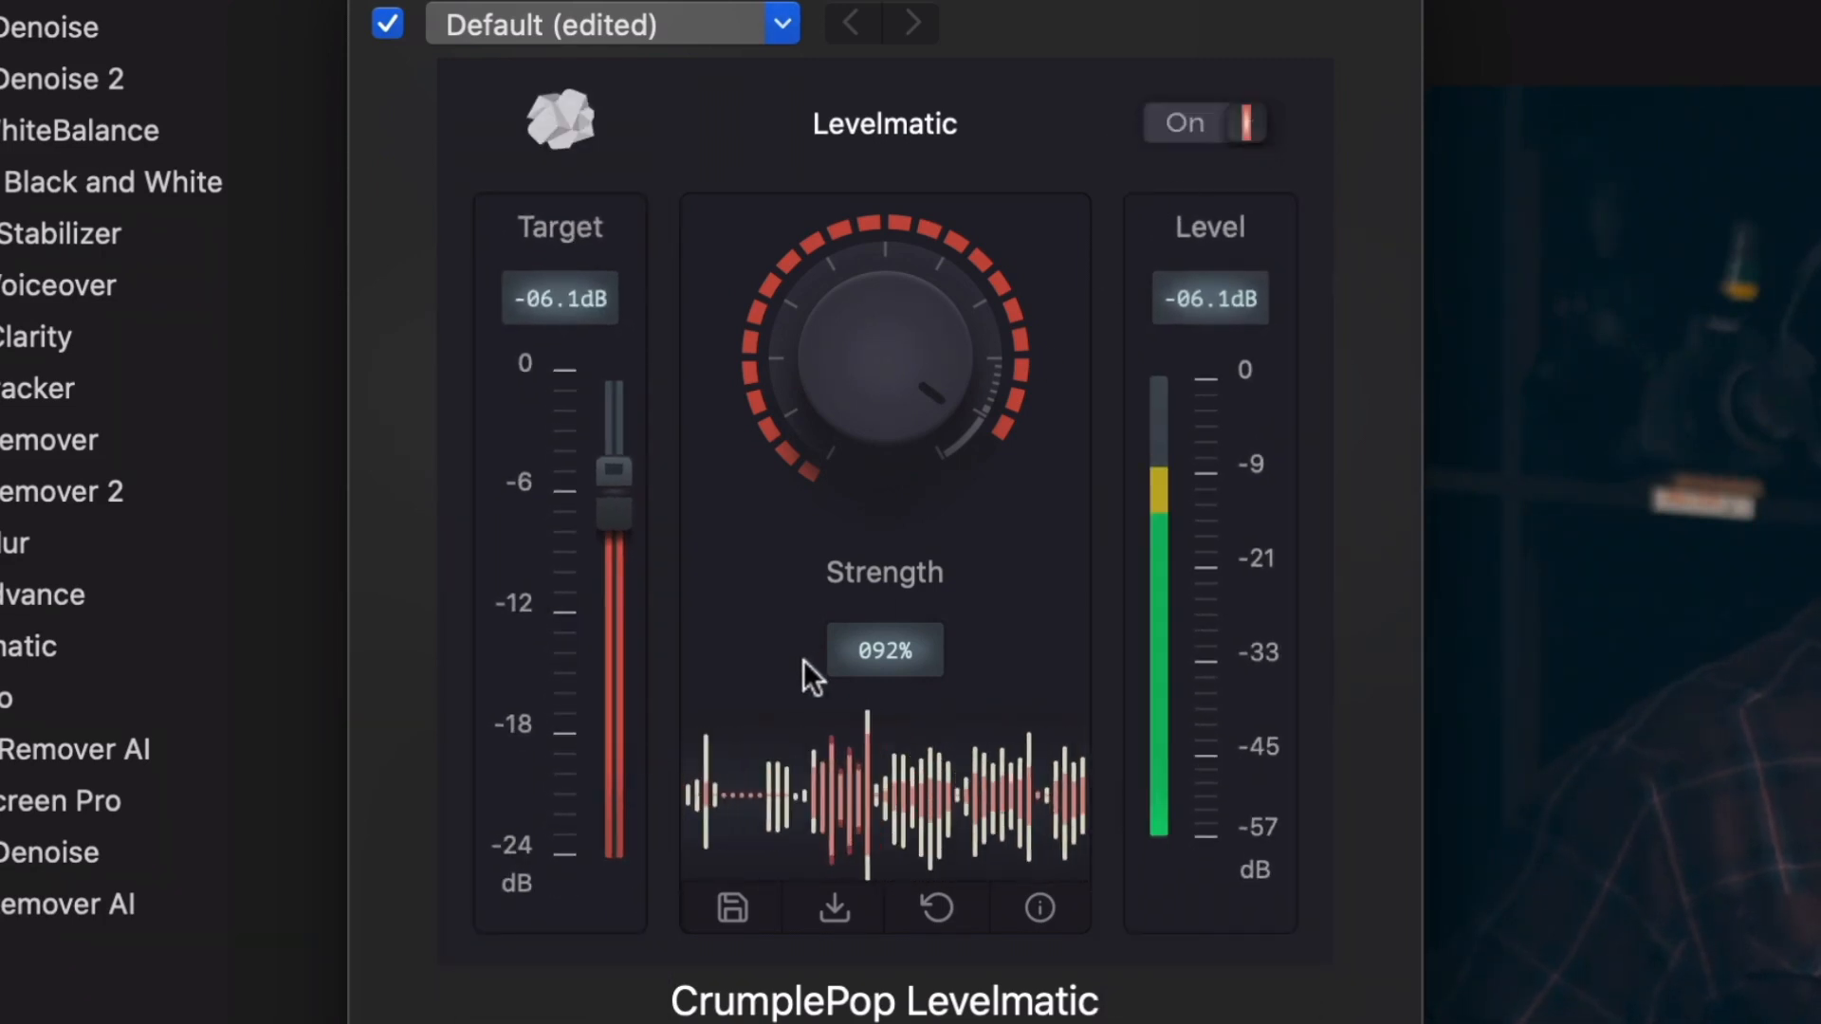
left_click(740, 890)
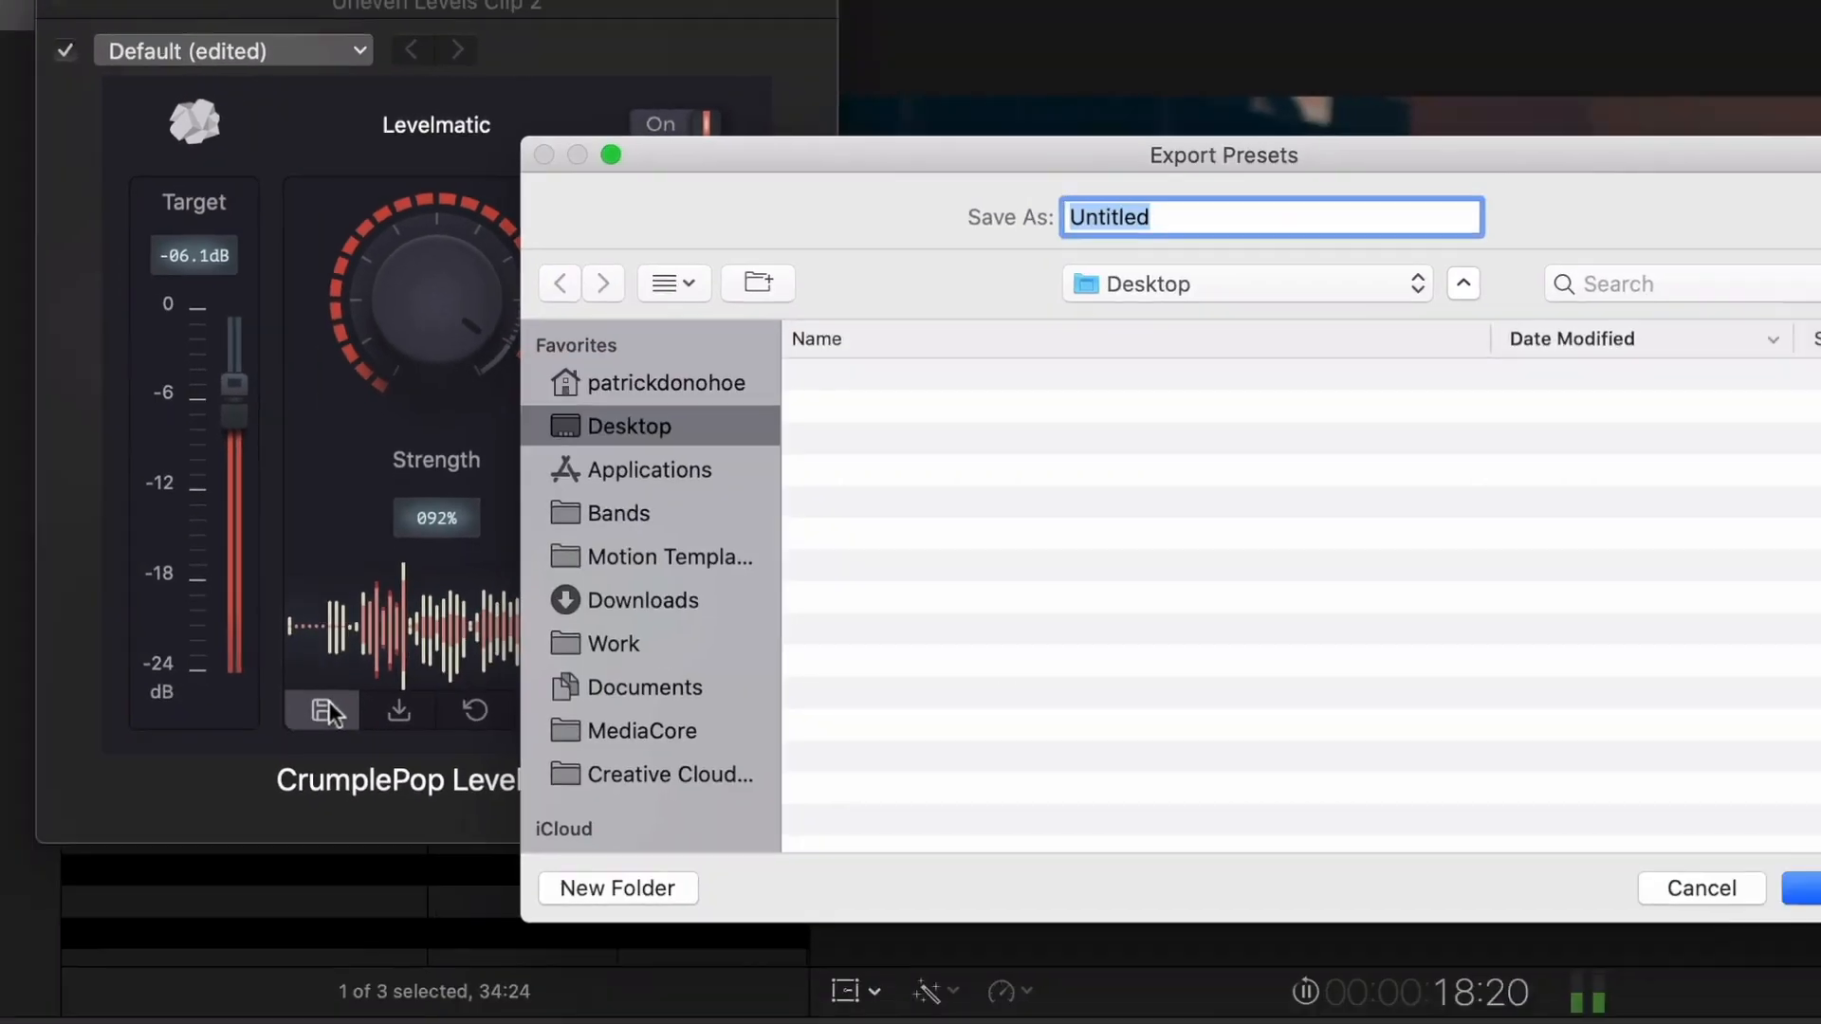
type("Preset1")
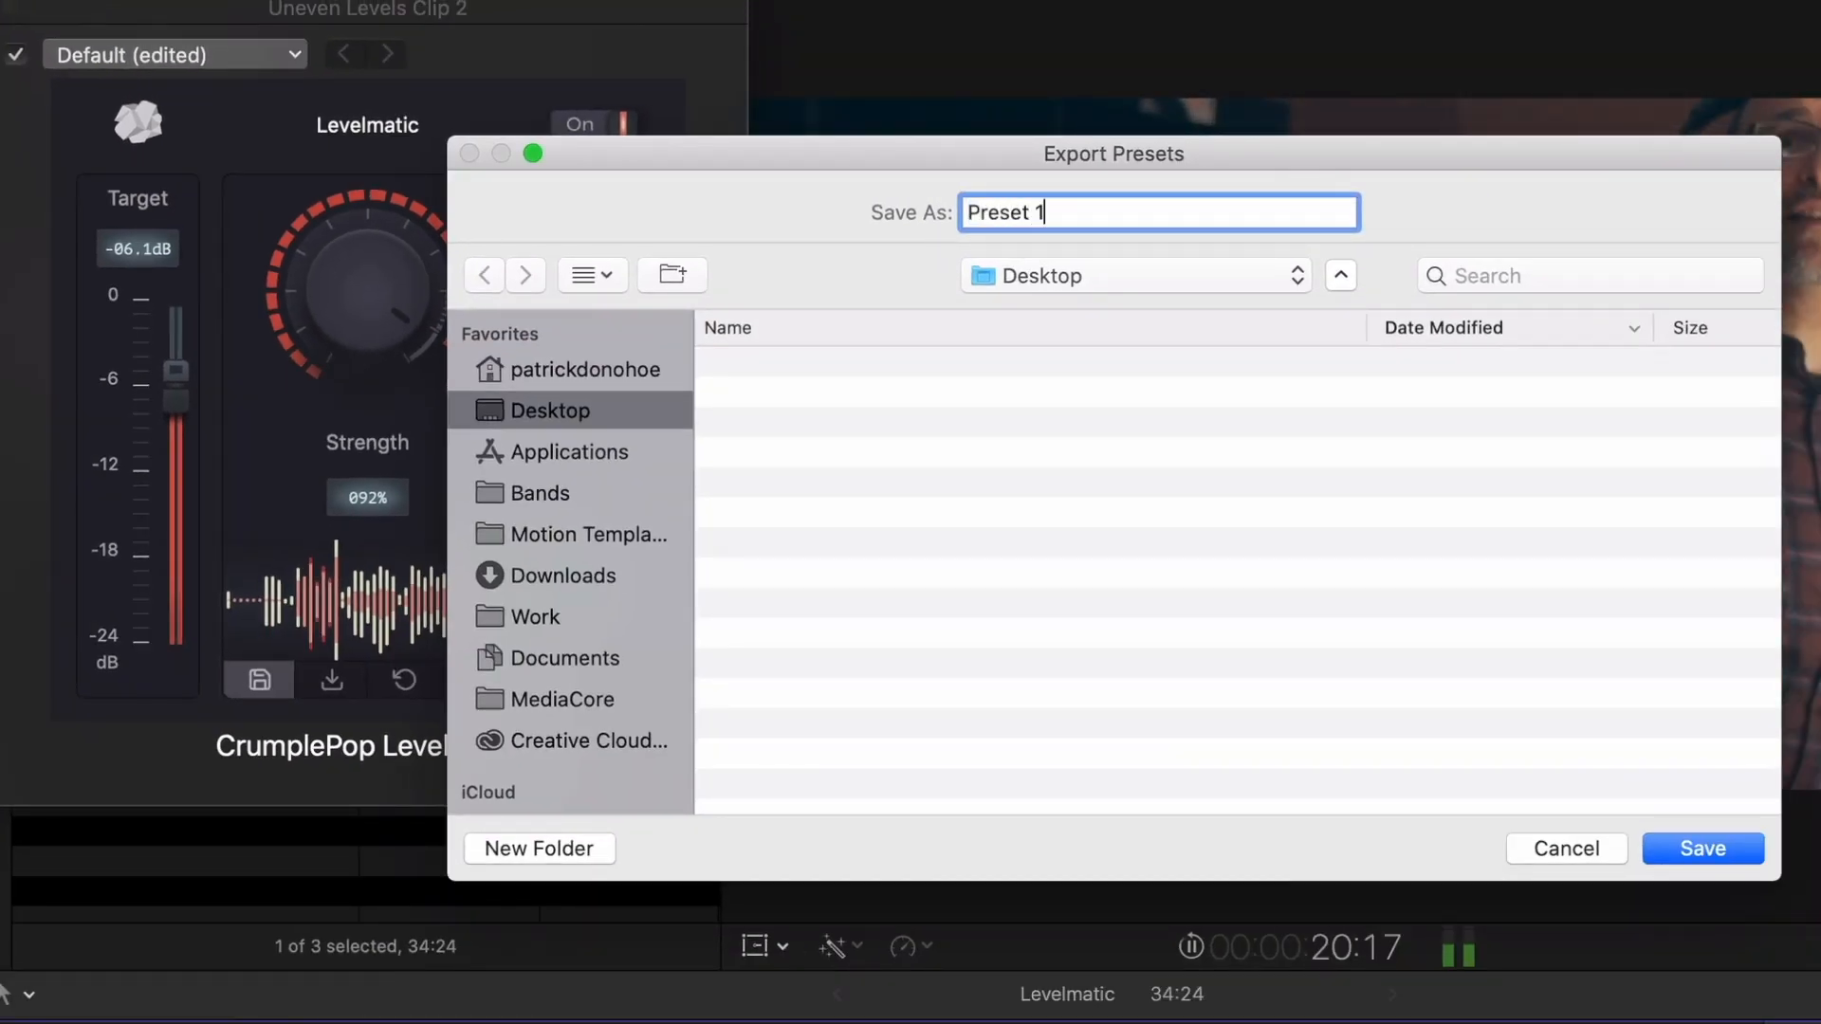
key("Return")
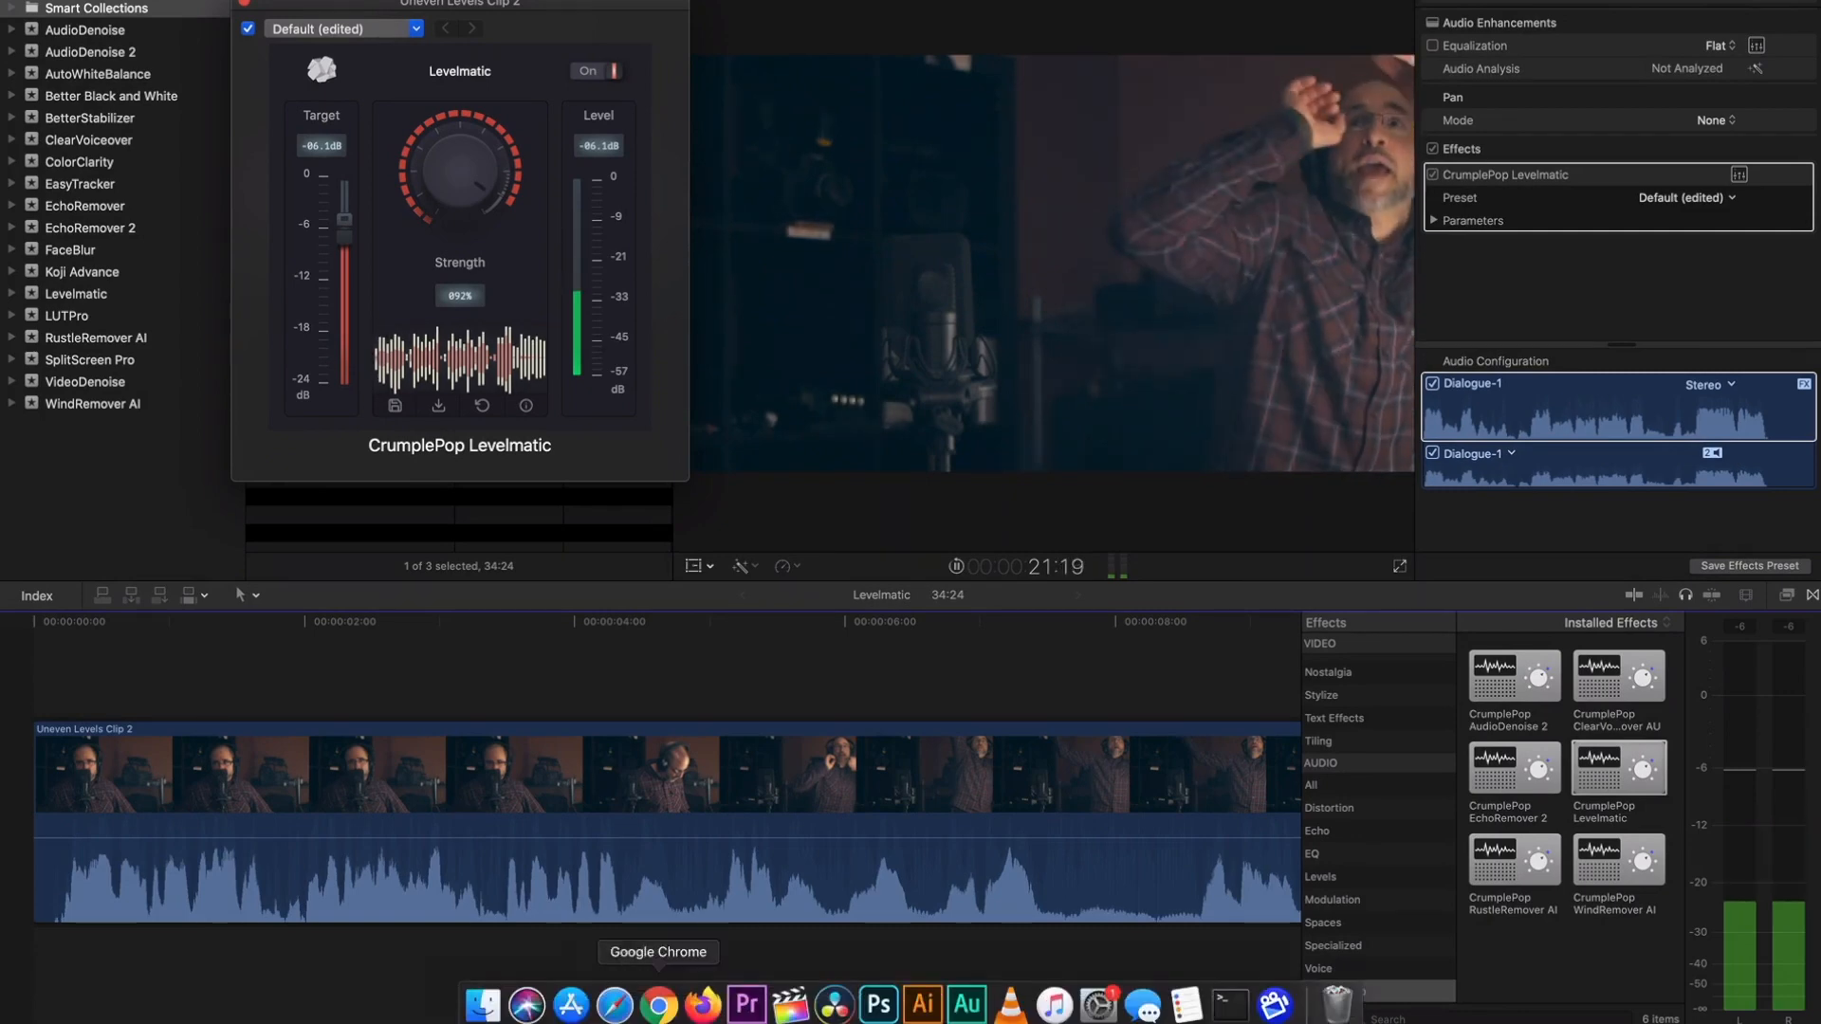
In Audition's Effects Rack slot 1, add AU > CrumplePop > Levelmatic.
left_click(967, 1004)
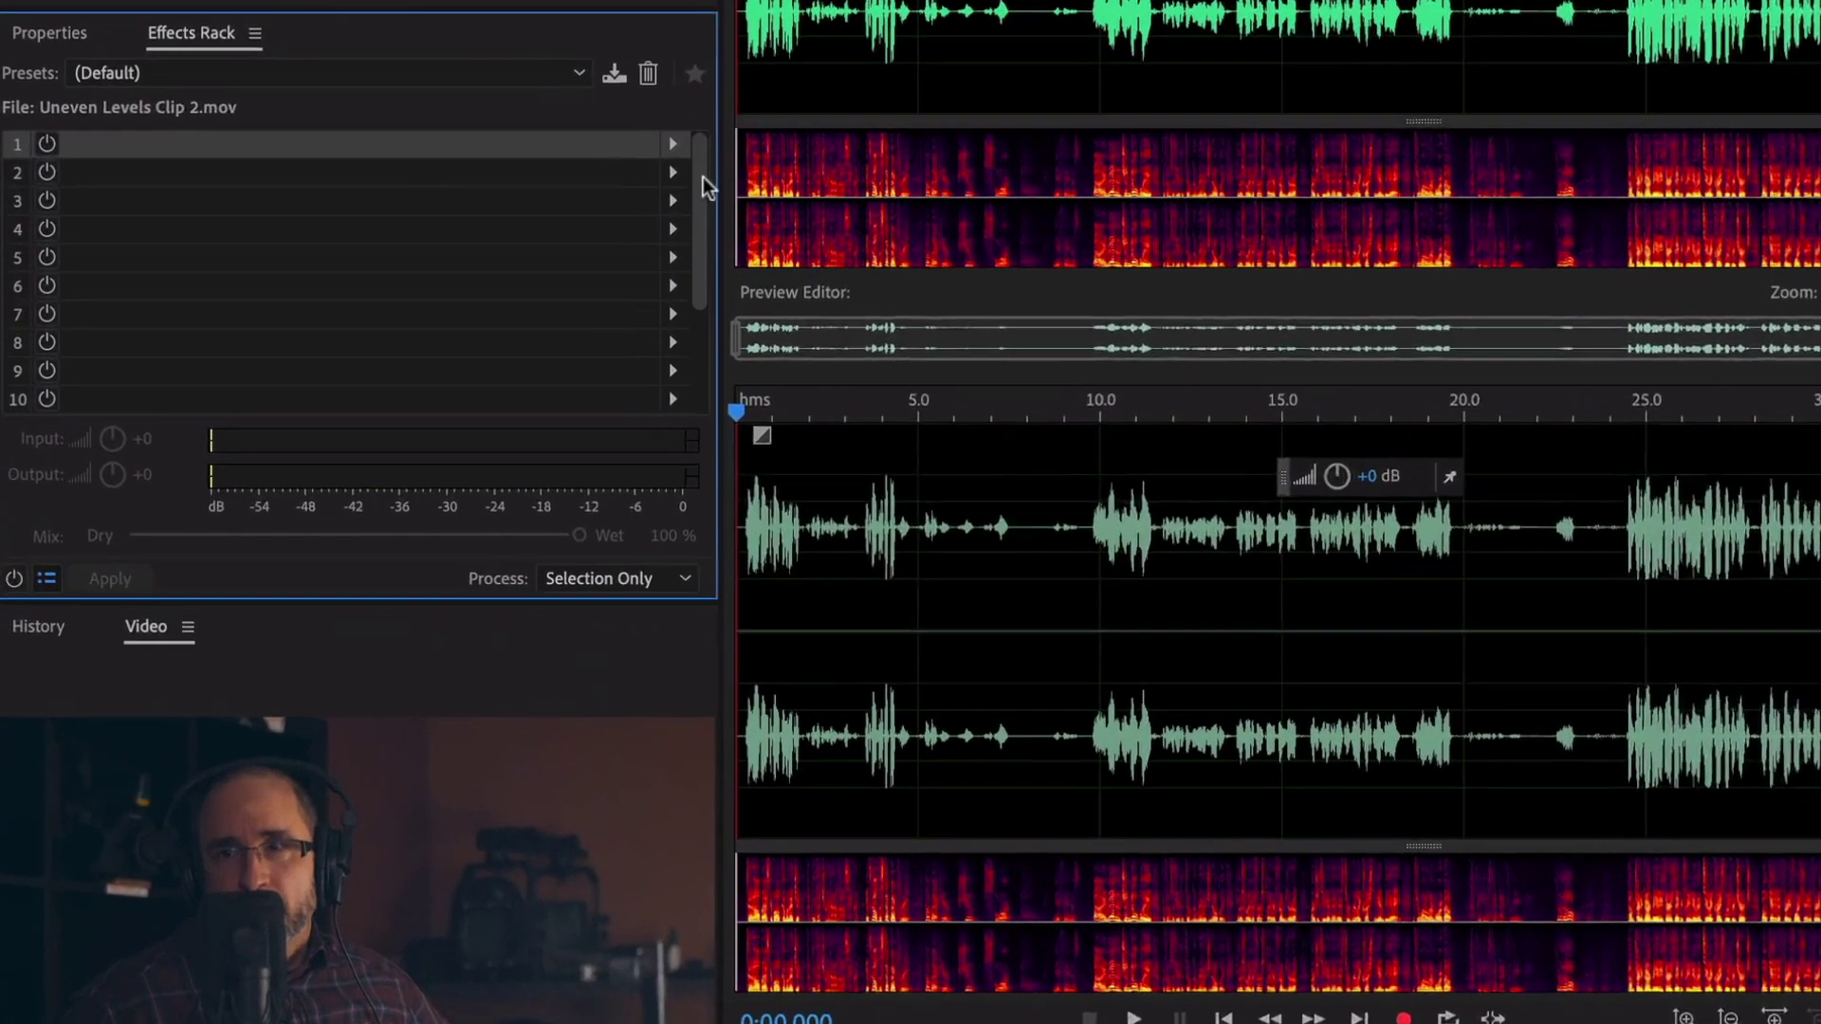
left_click(428, 338)
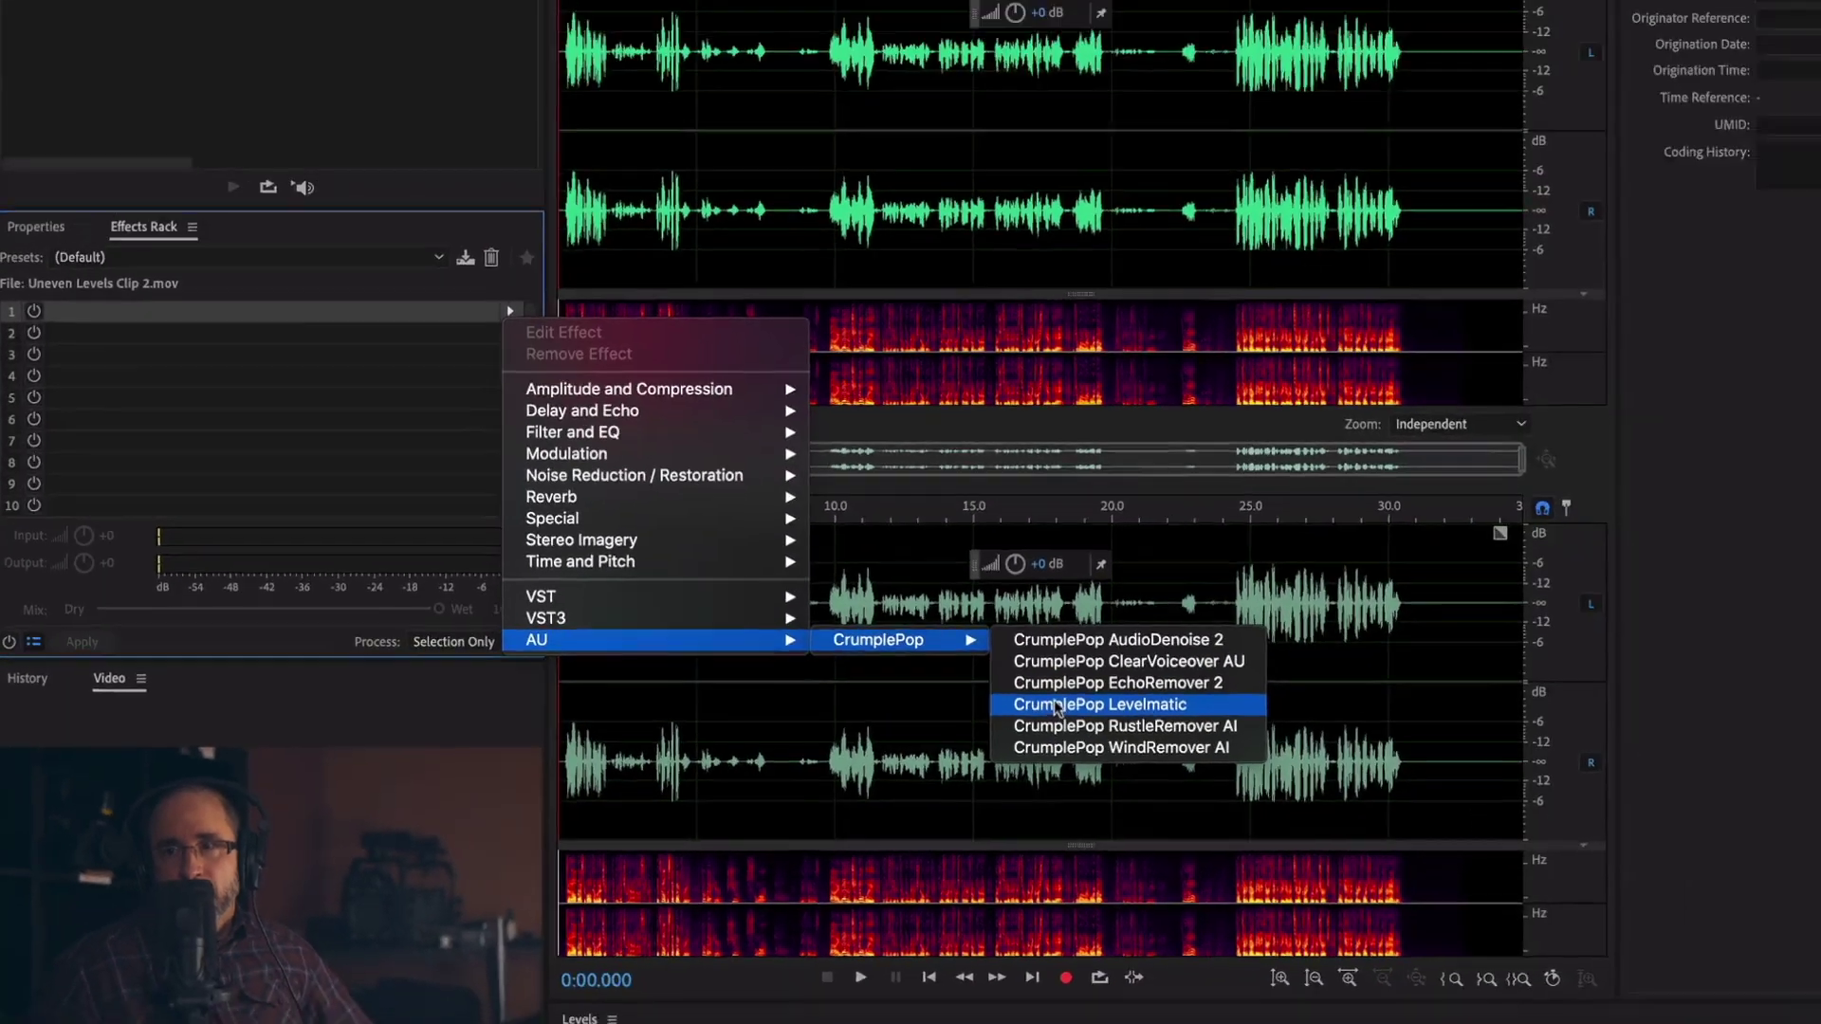
mouse_move(1262, 560)
left_click(1082, 696)
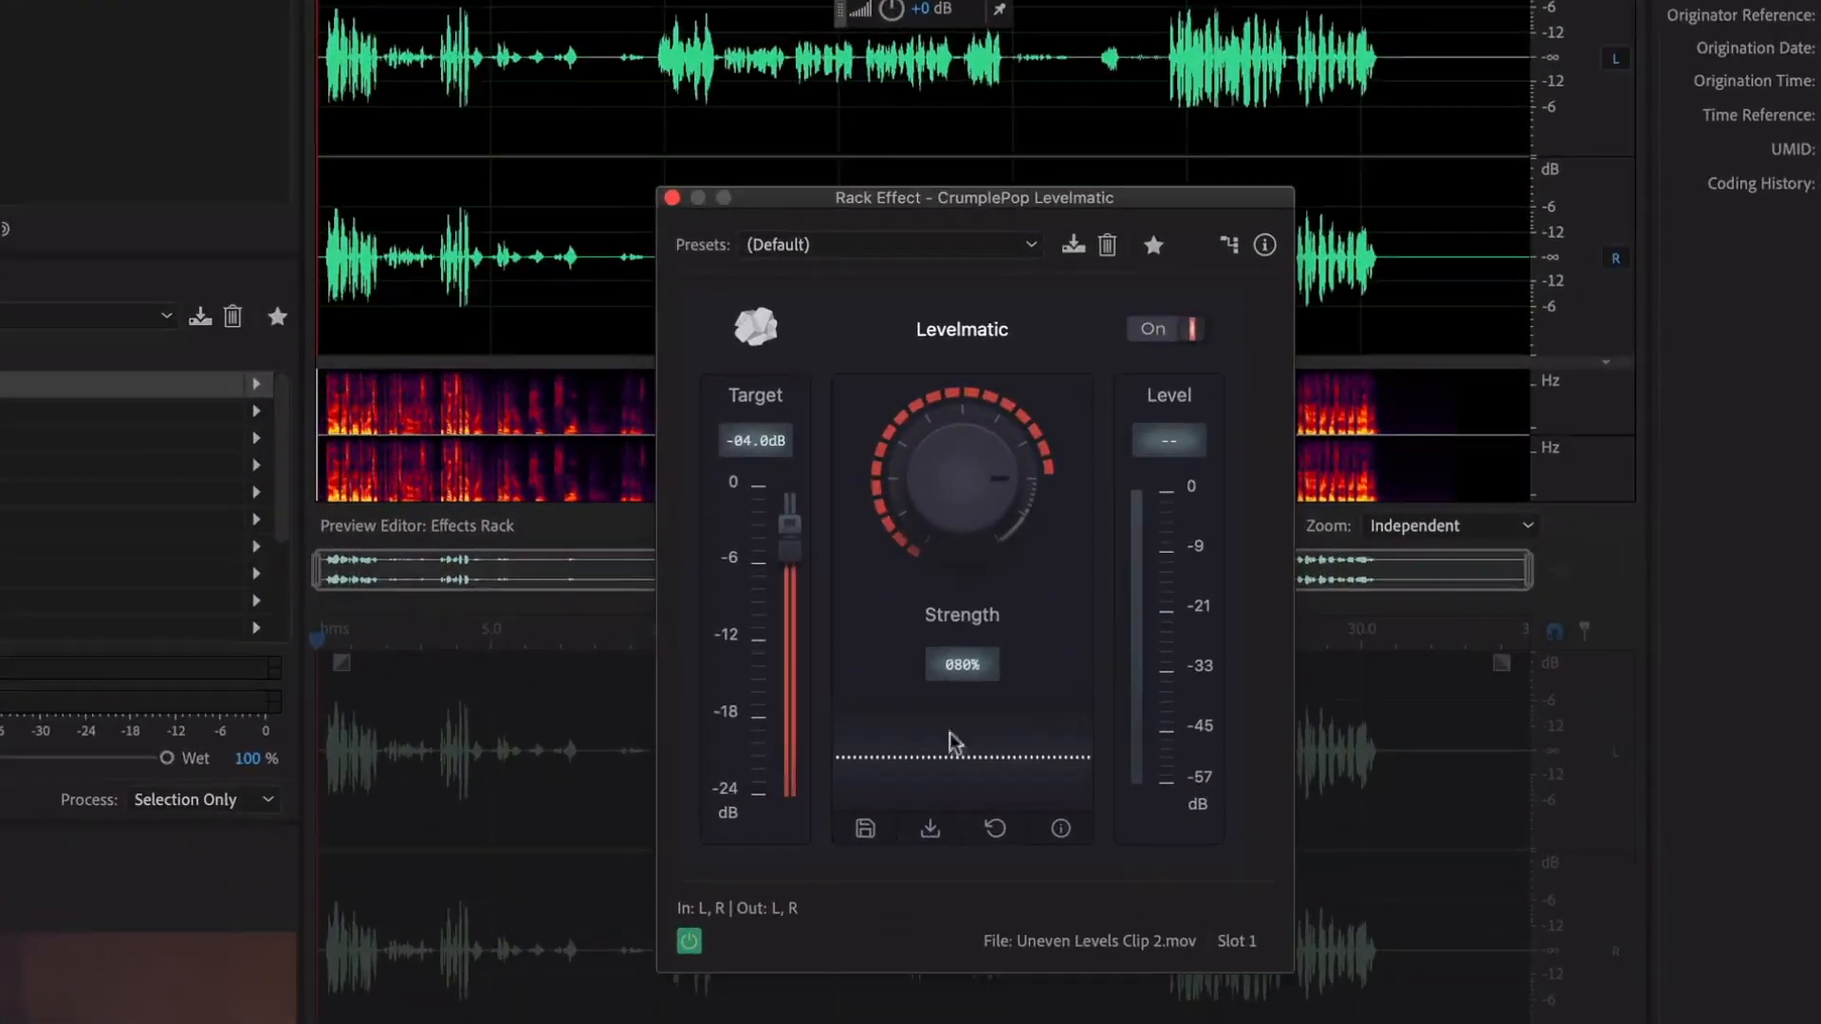
Load Preset 1.lvpreset, restoring Target -06.1 dB and Strength 092%.
left_click(923, 828)
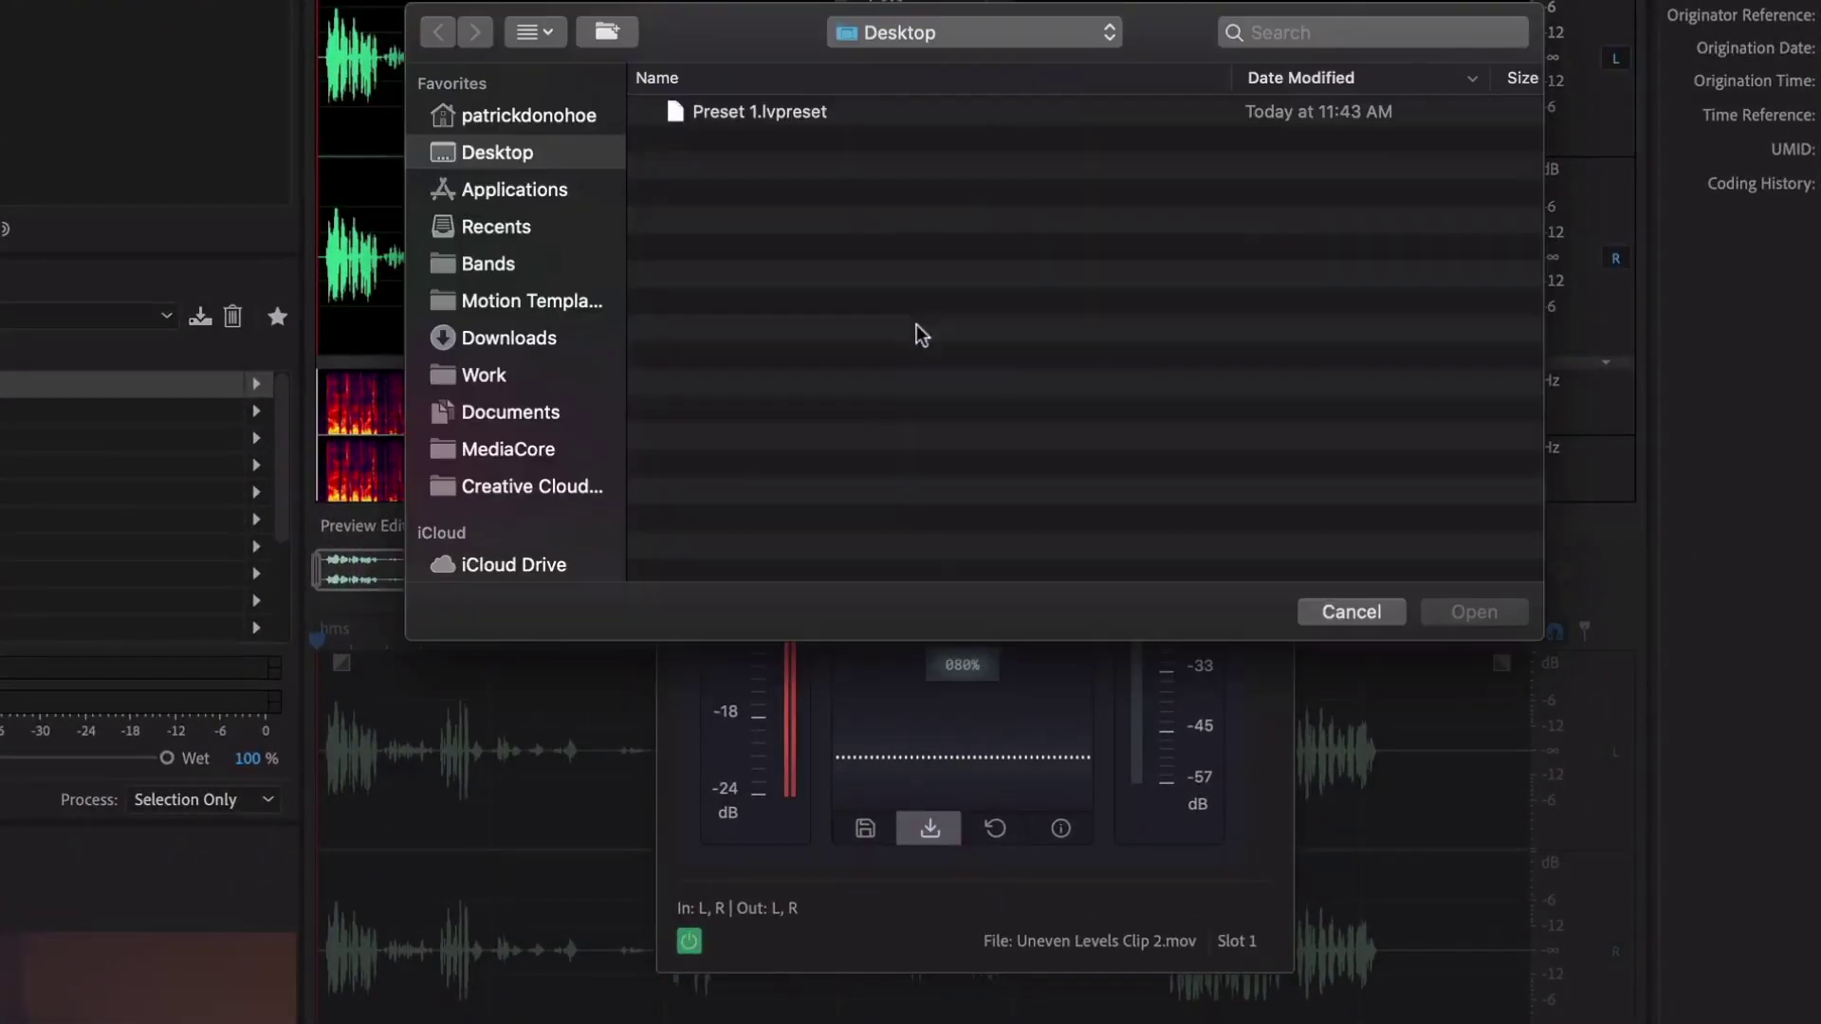
double_click(787, 110)
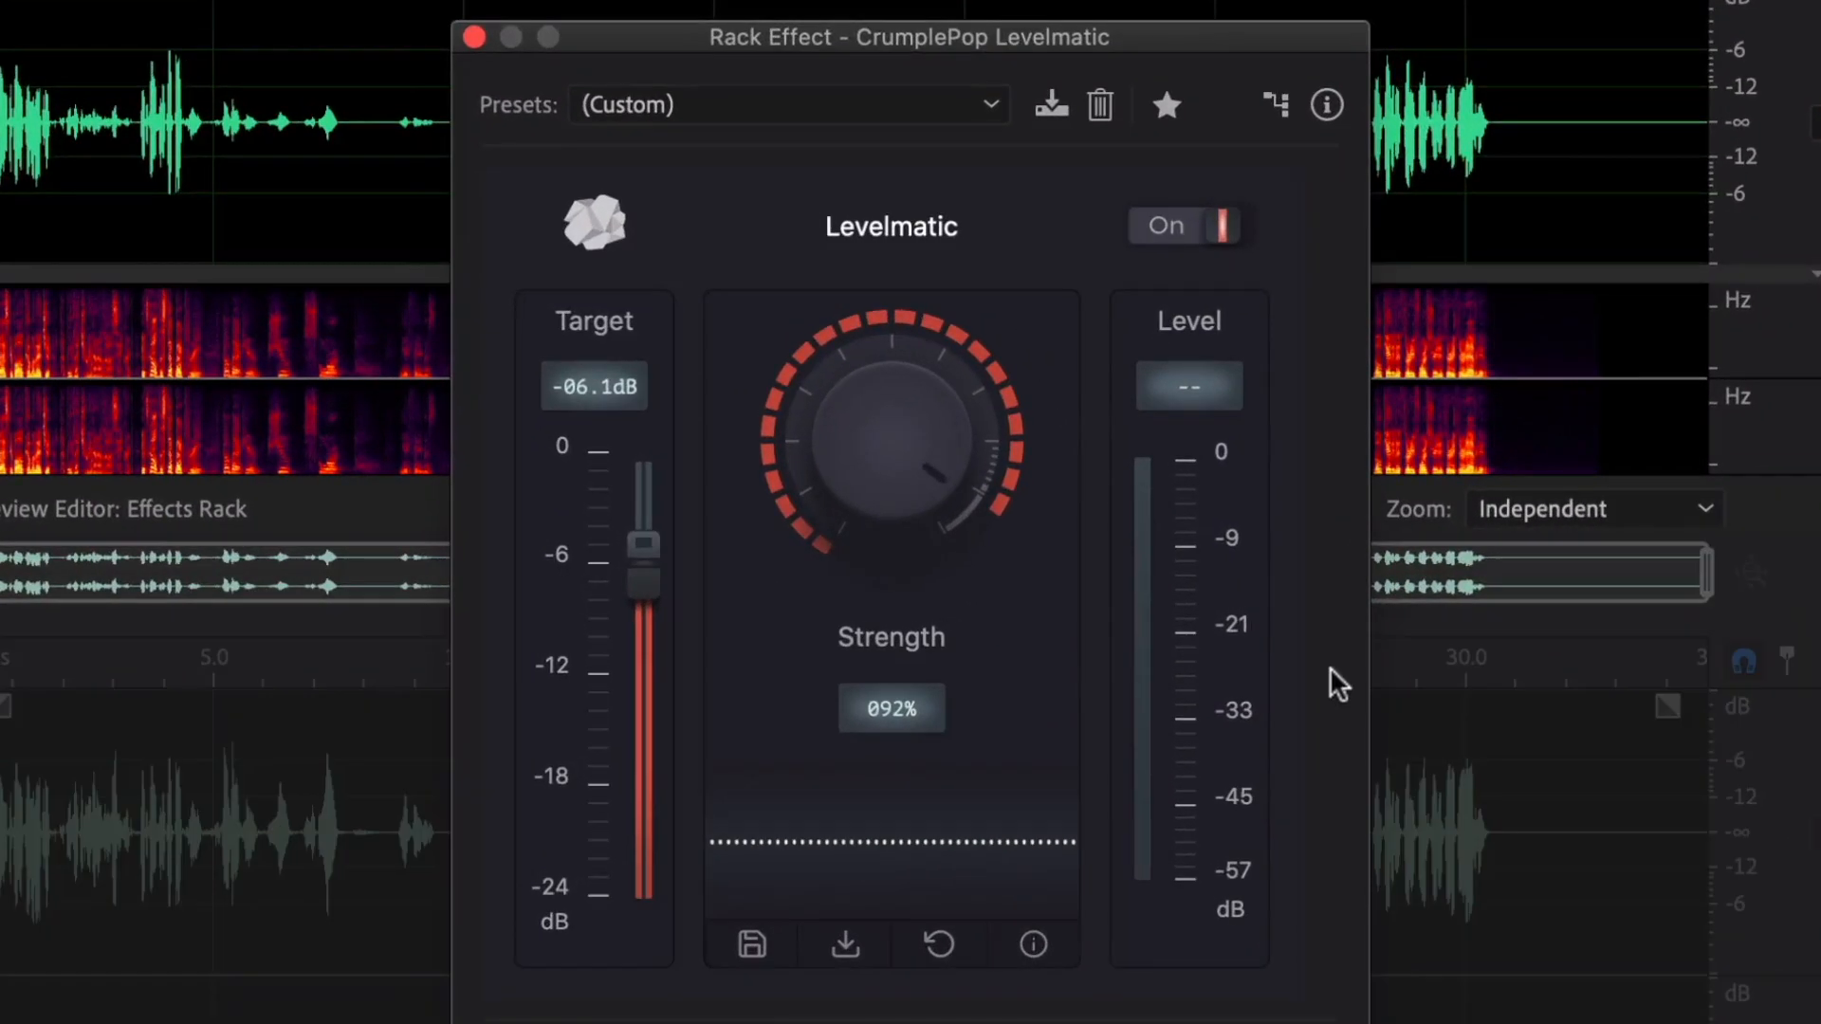
Show Levelmatic's built-in help callouts over the panel via the info button.
left_click(1035, 947)
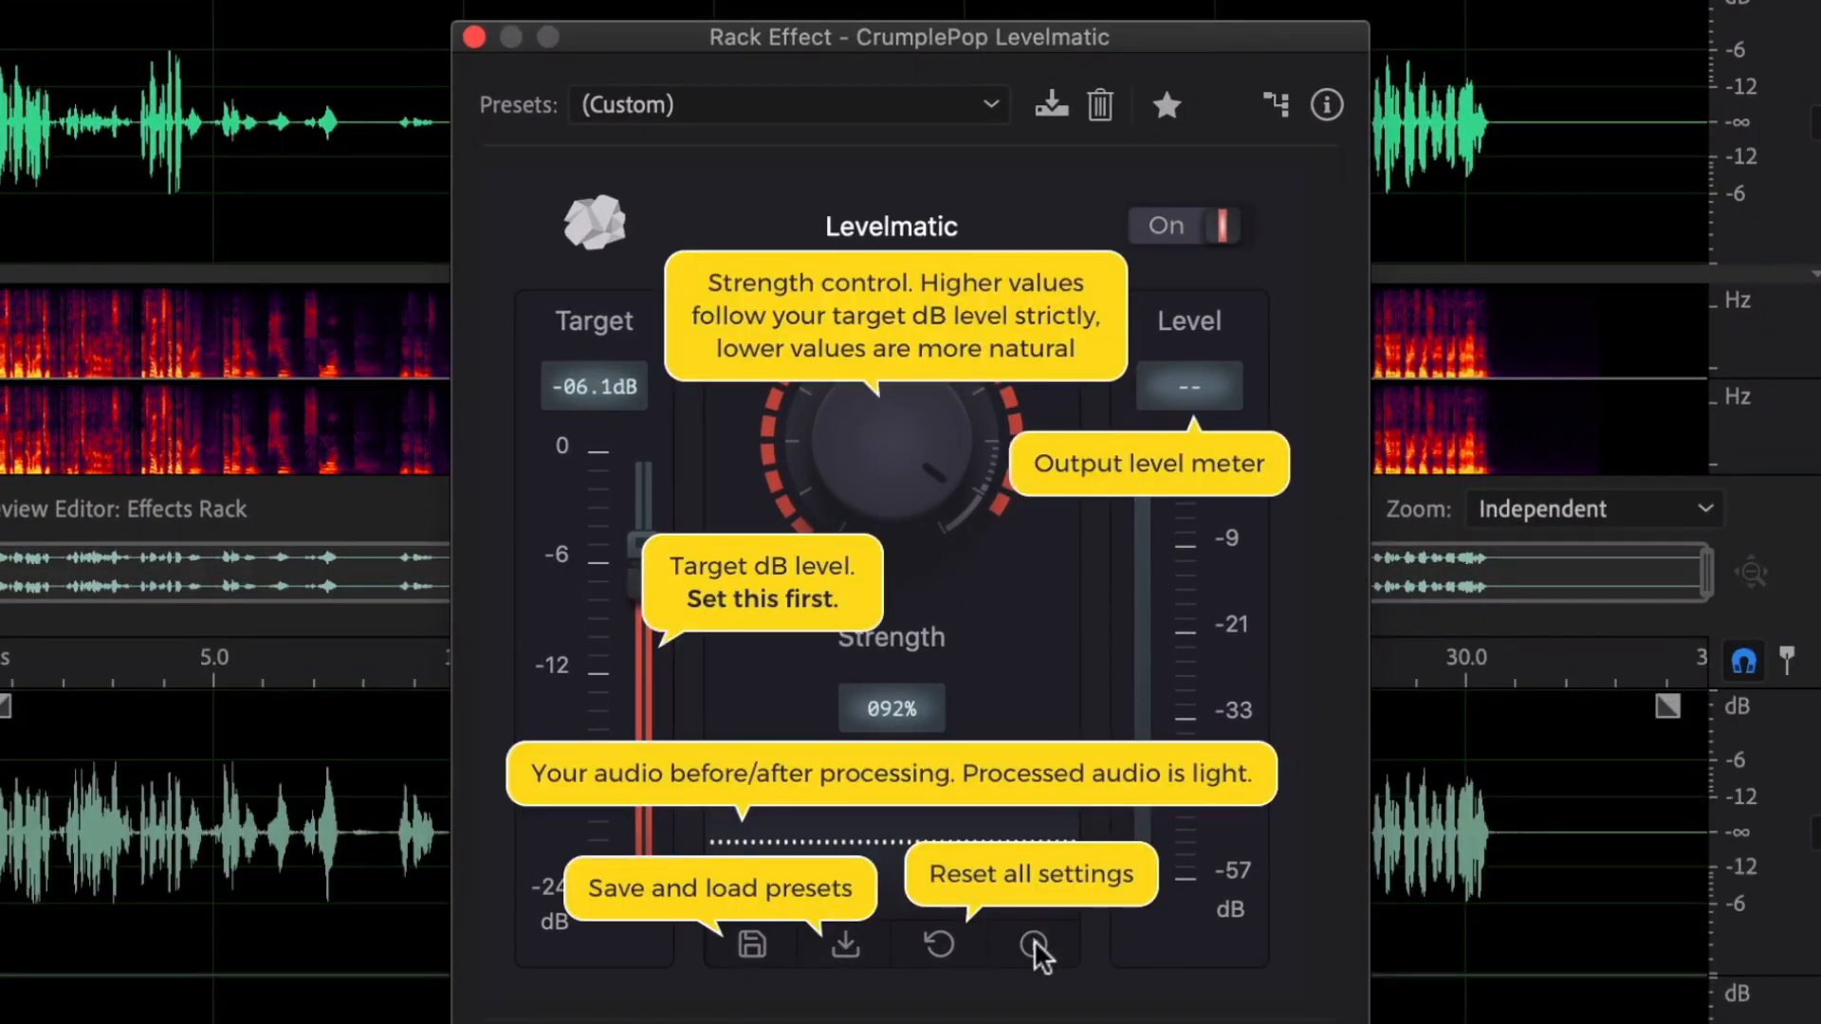